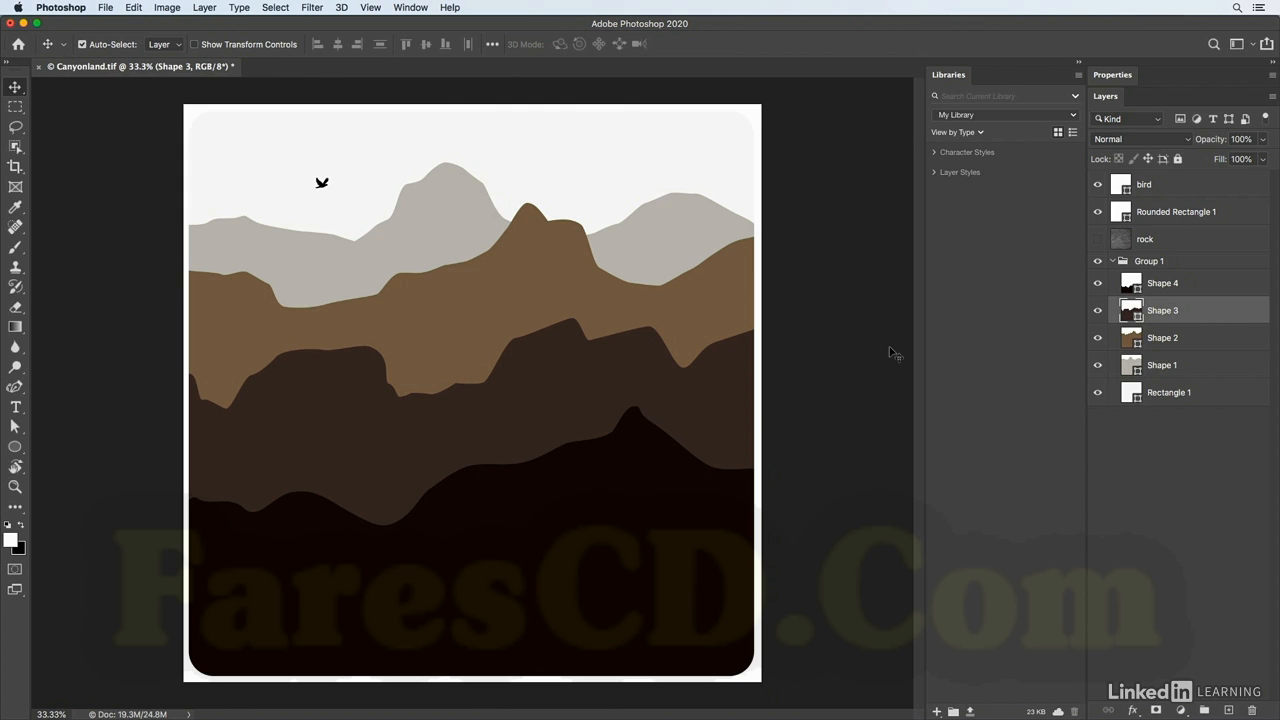
Set the Type tool's text color to light gray e8e8e8
{"action": "key", "text": "t"}
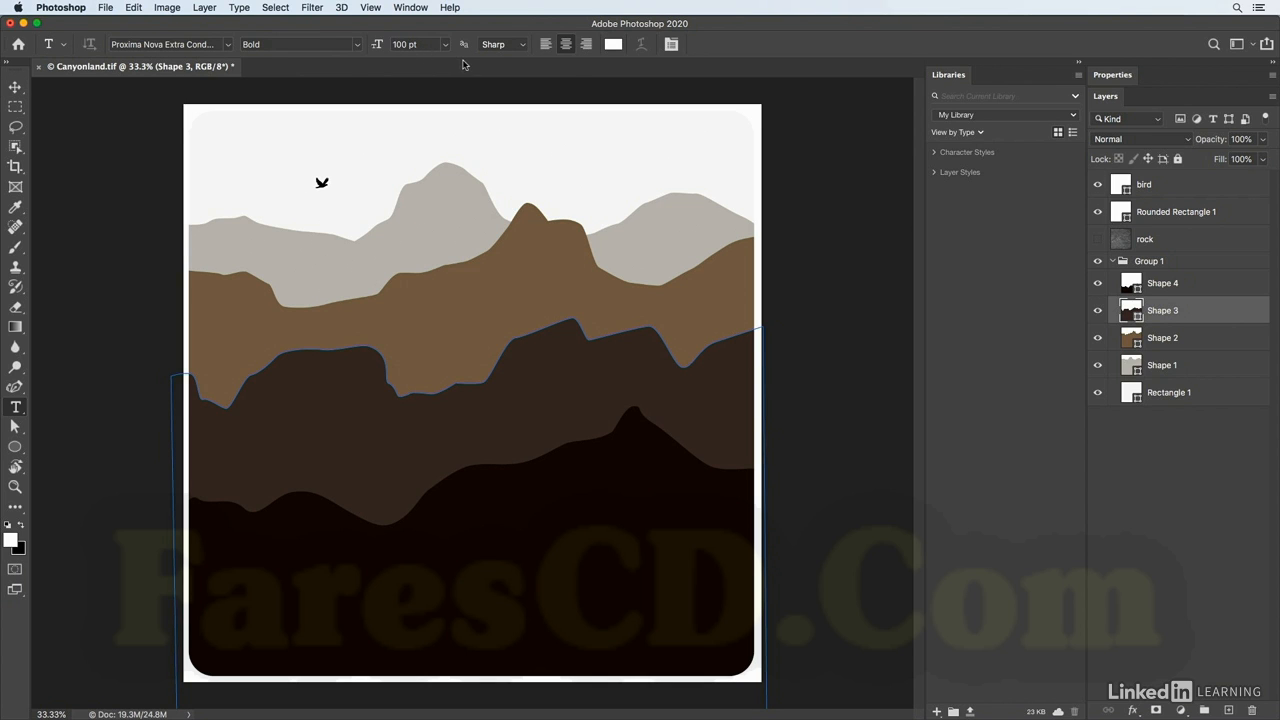
{"action": "left_click", "coordinate": [613, 45]}
{"action": "mouse_move", "coordinate": [786, 176]}
{"action": "left_mouse_down"}
{"action": "mouse_move", "coordinate": [766, 180]}
{"action": "mouse_move", "coordinate": [768, 157]}
{"action": "left_mouse_up"}
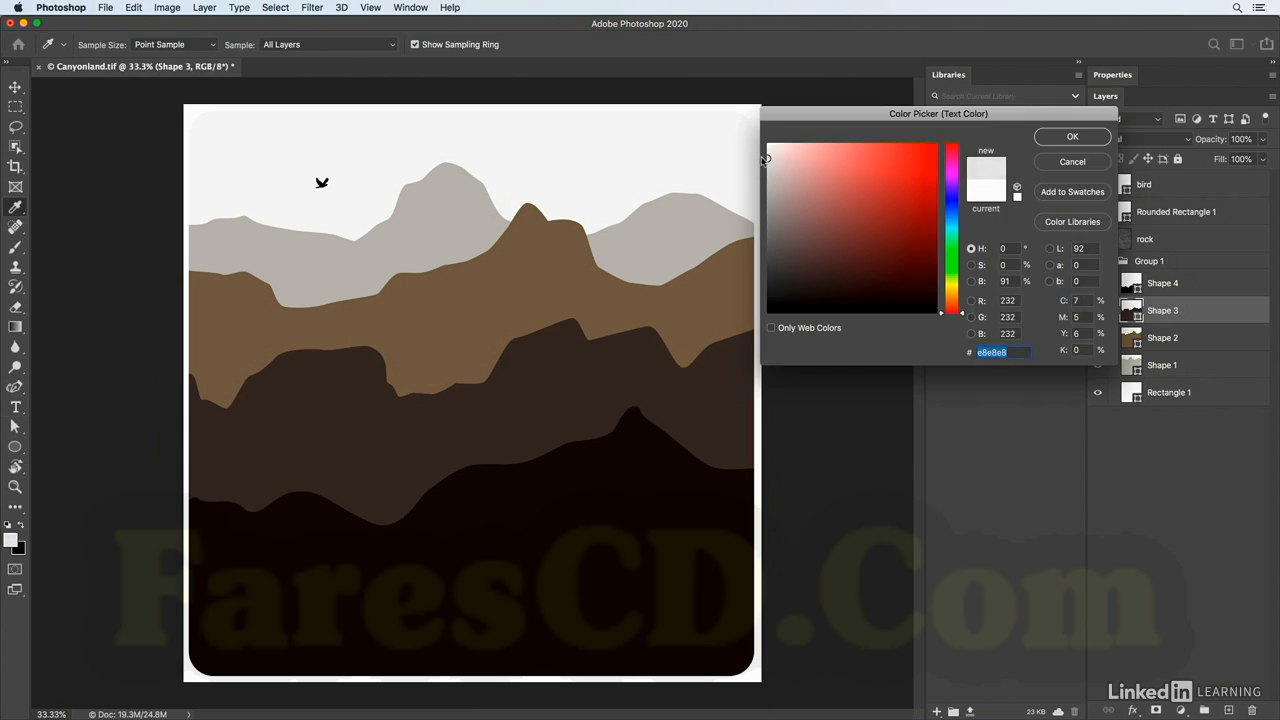
{"action": "left_click", "coordinate": [1065, 137]}
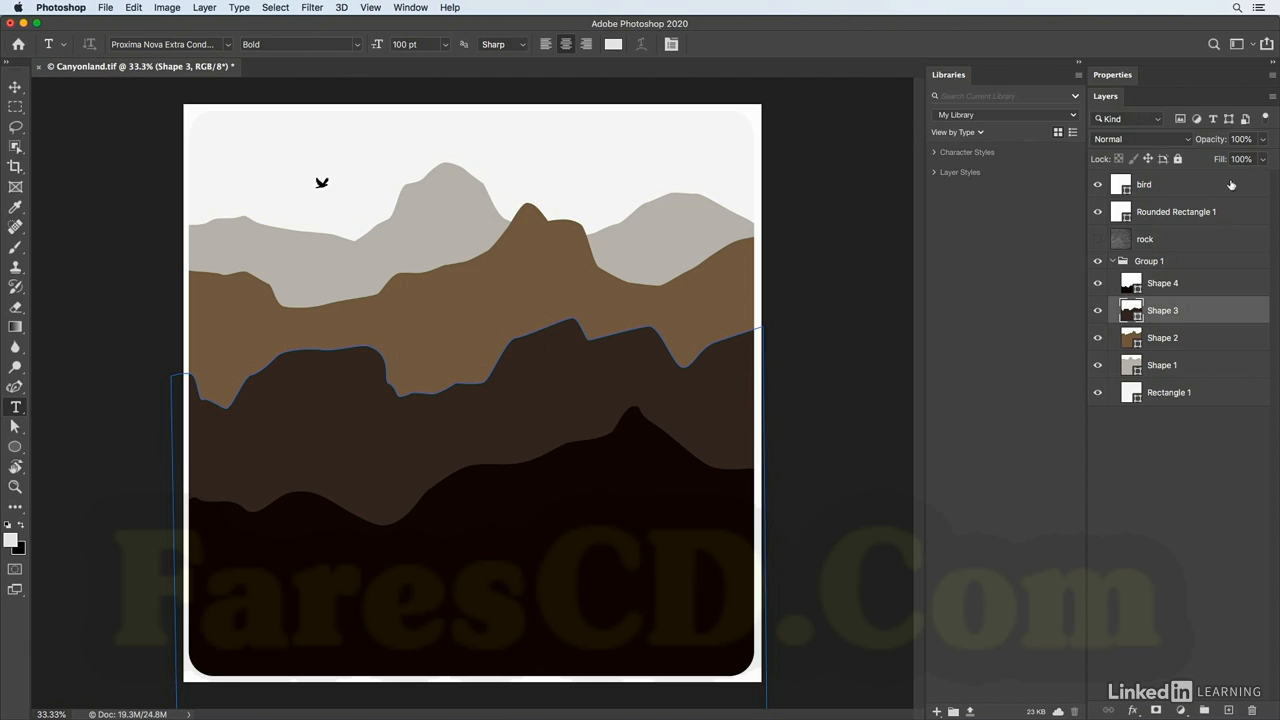
Add the text CANYONLANDS over the dark foreground of the artwork, on a type layer above the bird layer
{"action": "left_click", "coordinate": [1118, 182]}
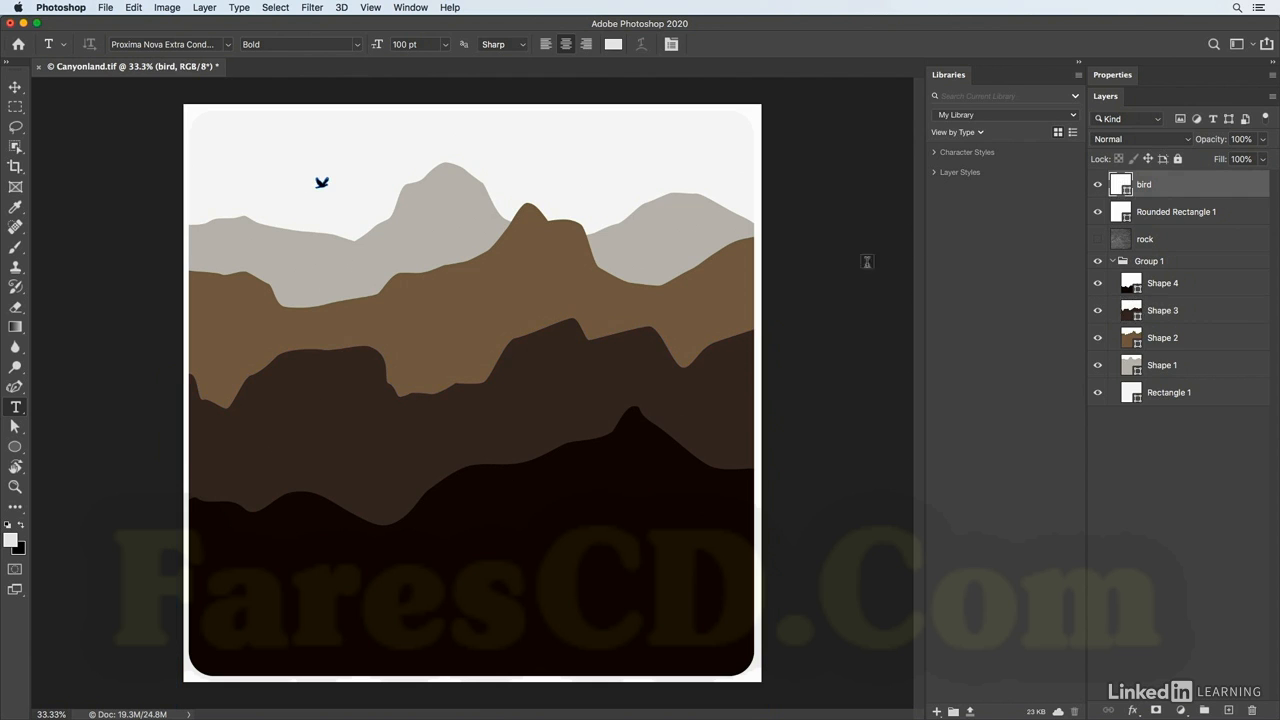
{"action": "left_click", "coordinate": [466, 589]}
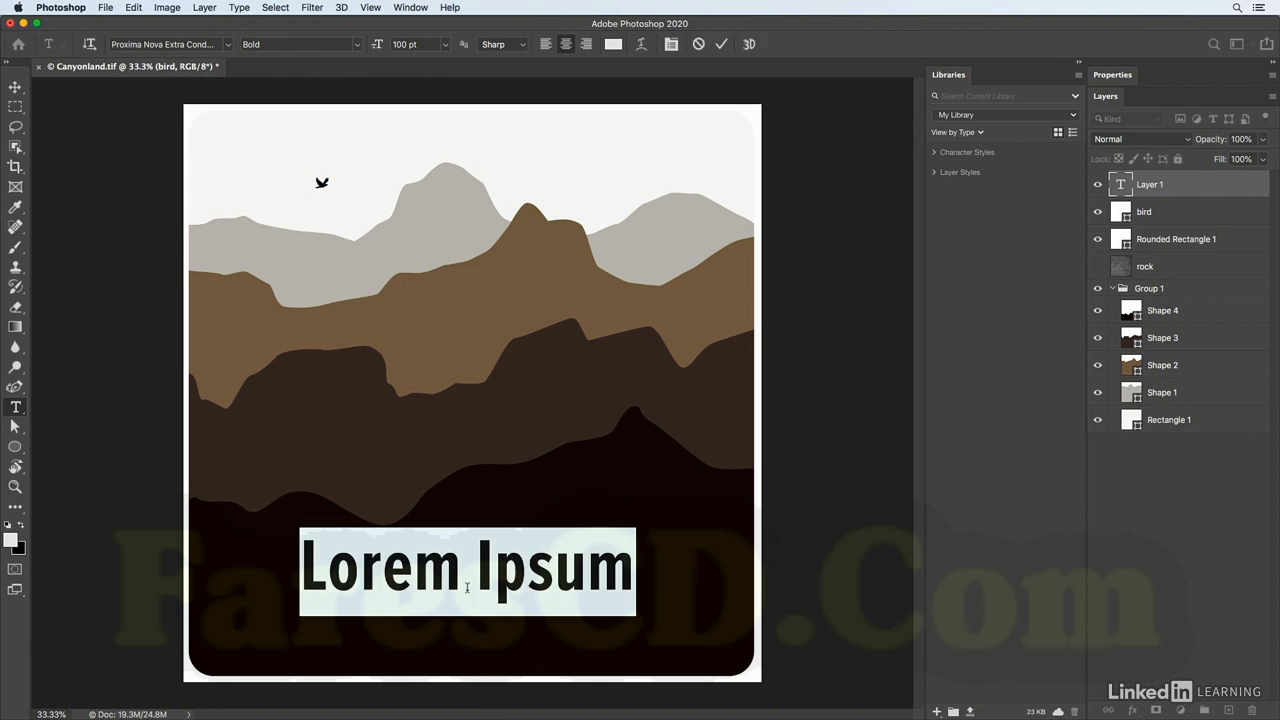
{"action": "type", "text": "CANYONLANDS"}
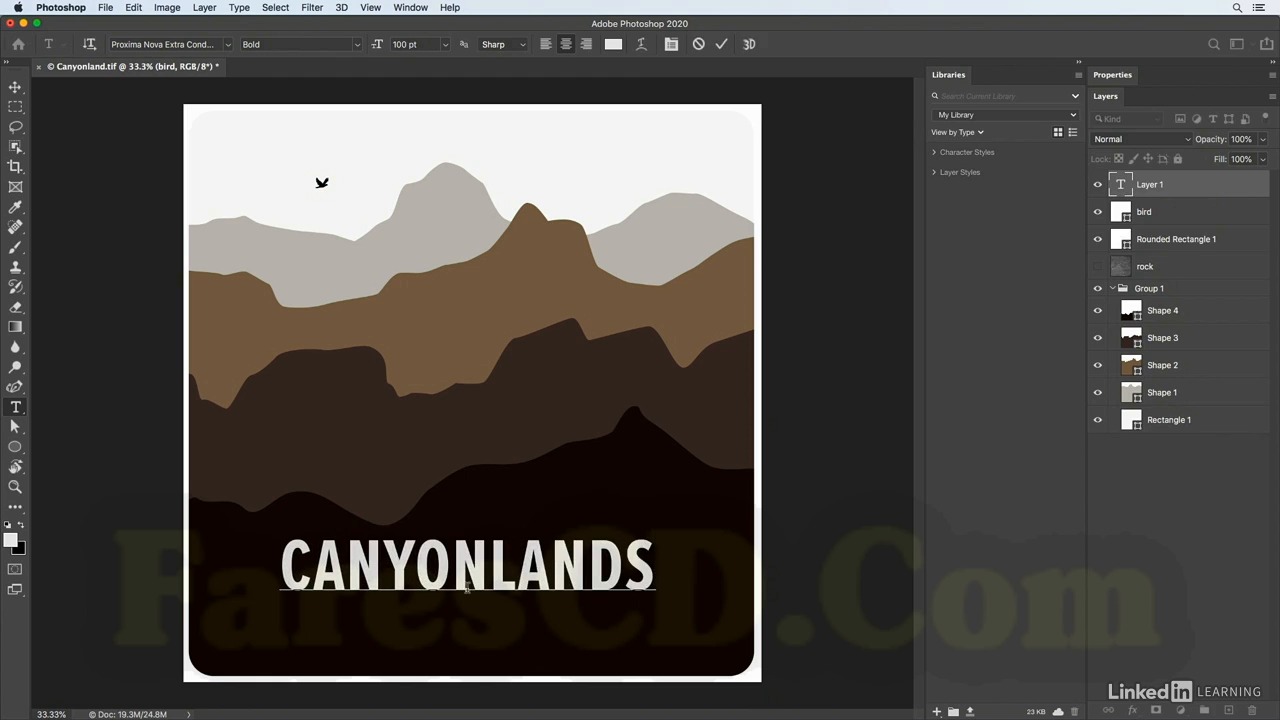
{"action": "key", "text": "super+Return"}
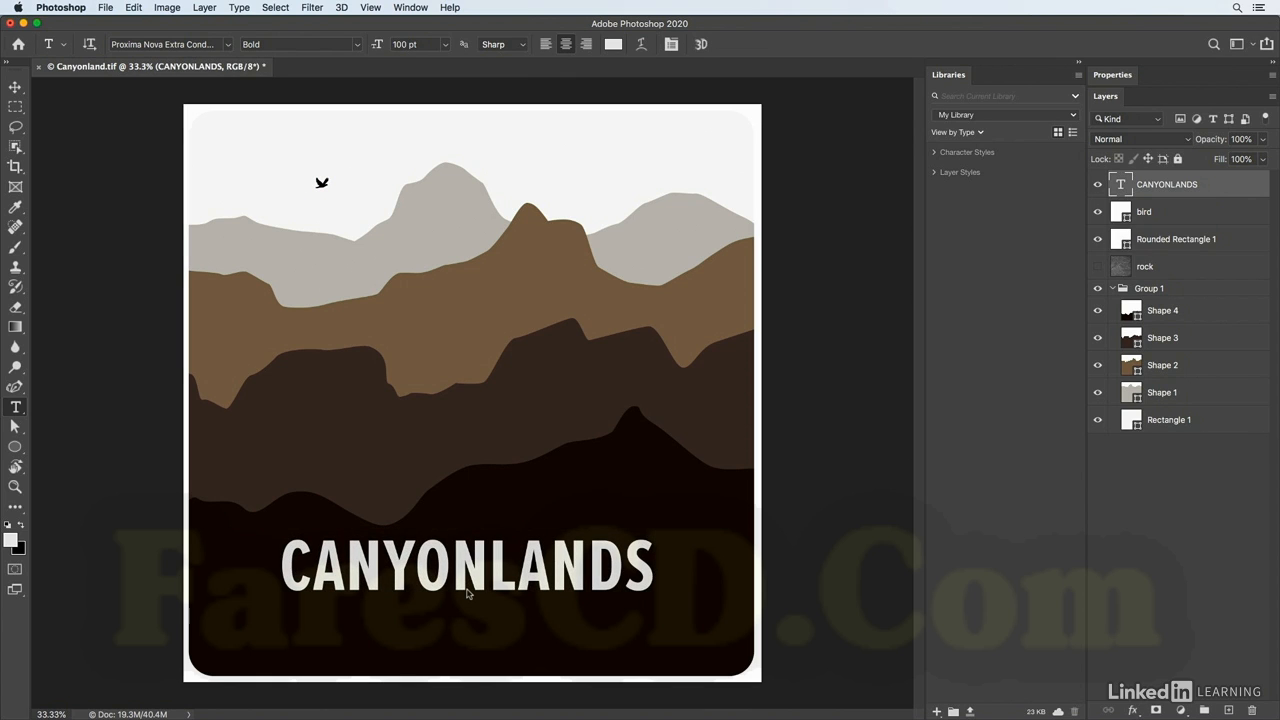
Create a new library named CANYONLANDS
{"action": "left_click", "coordinate": [1078, 76]}
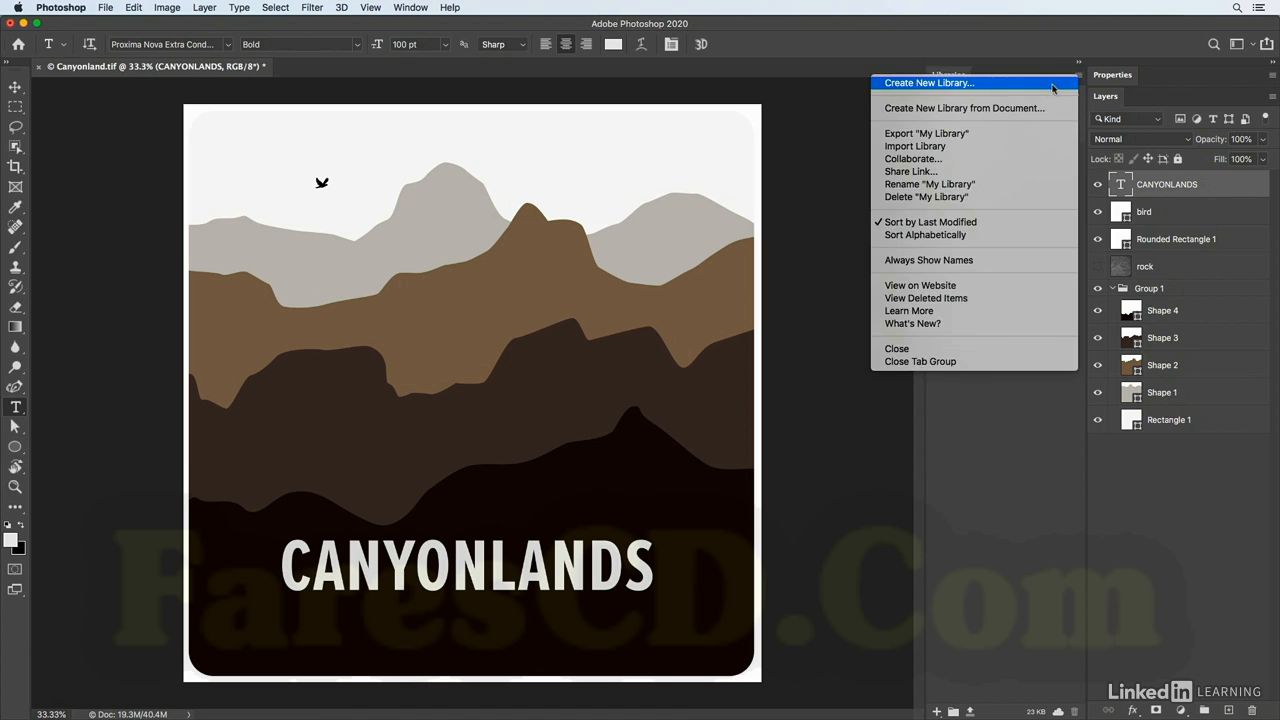
{"action": "left_click", "coordinate": [1052, 86]}
{"action": "type", "text": "CANYONLANDS"}
{"action": "key", "text": "Return"}
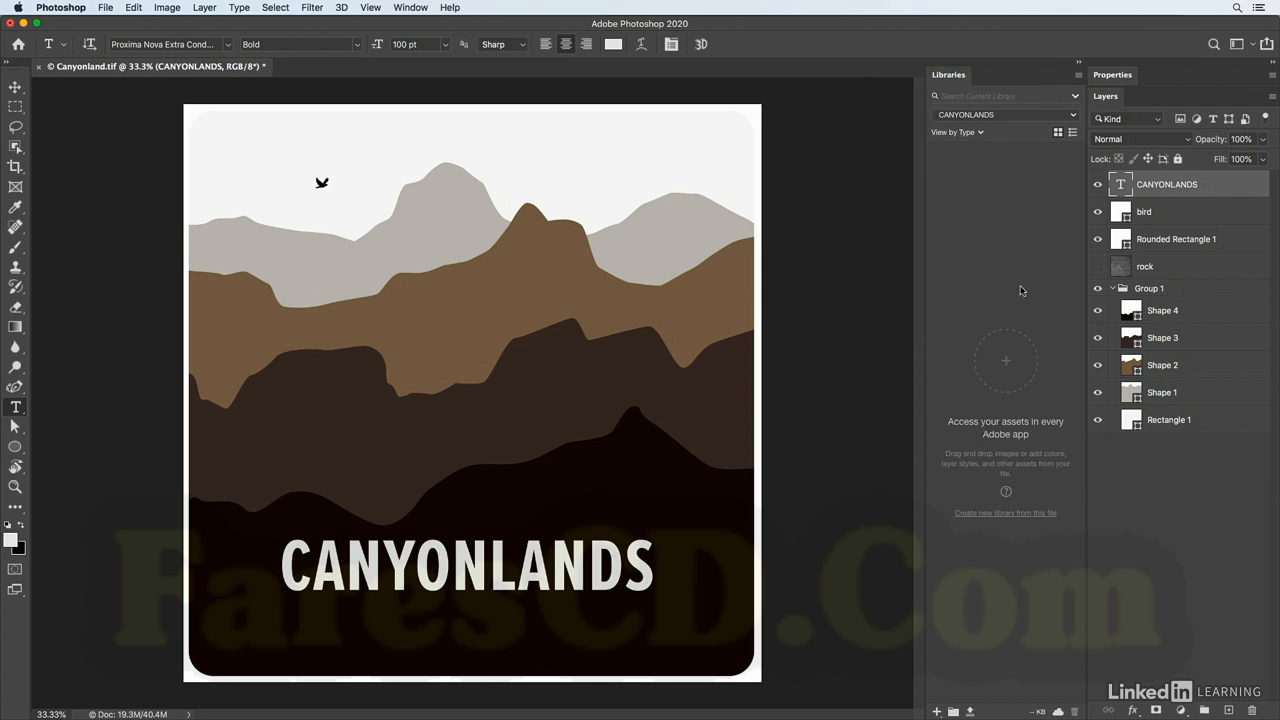
Add the fill colors of the Shape 1 and Shape 2 layers to the CANYONLANDS library
{"action": "left_click", "coordinate": [1128, 390]}
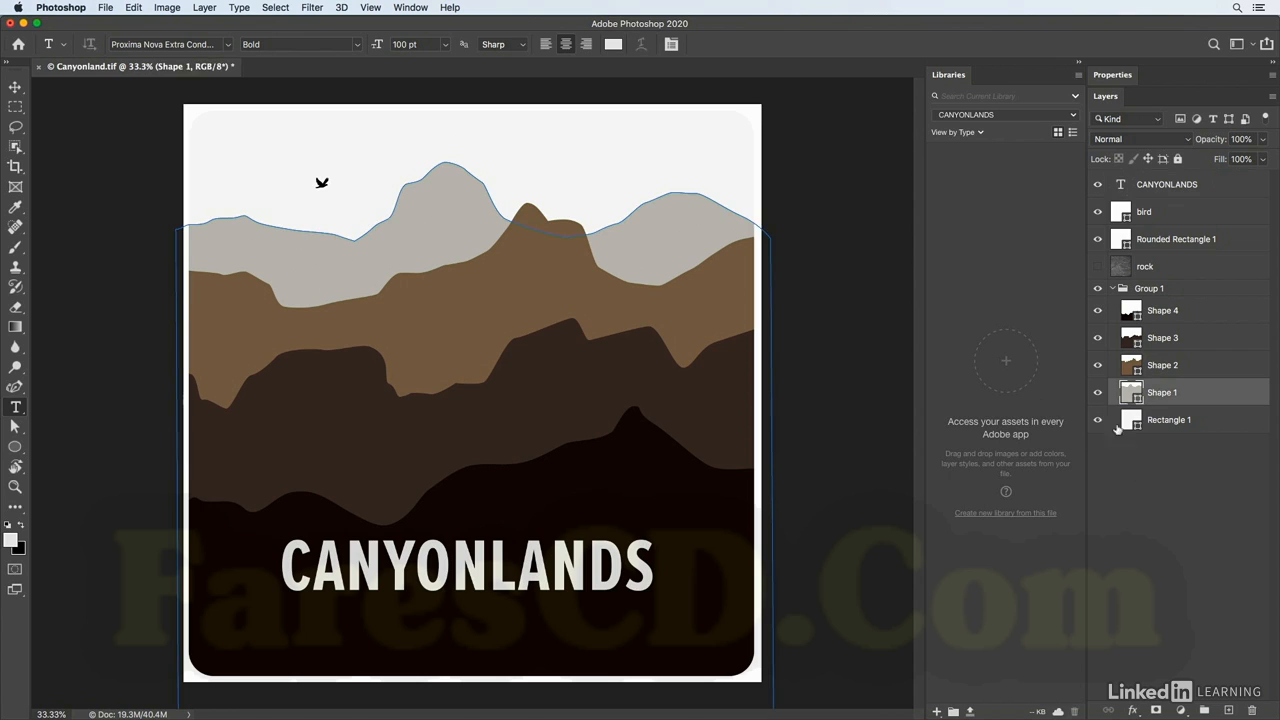
{"action": "left_click", "coordinate": [937, 711]}
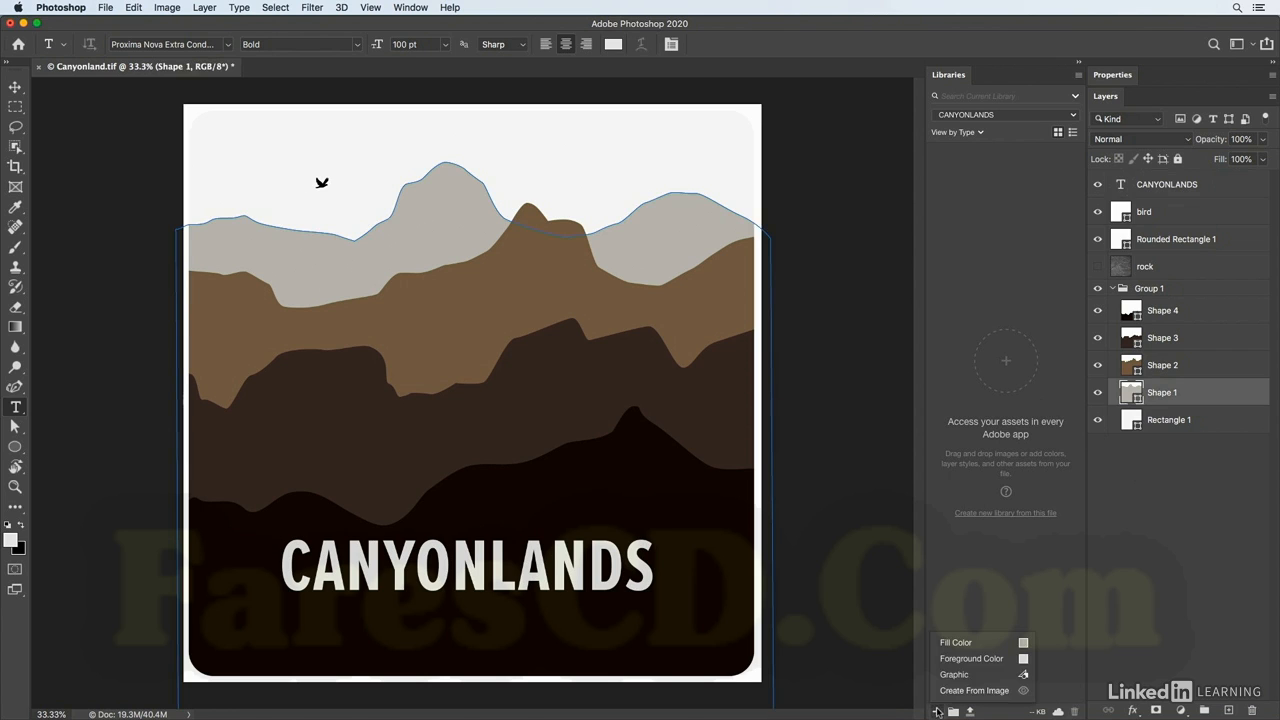
{"action": "left_click", "coordinate": [970, 645]}
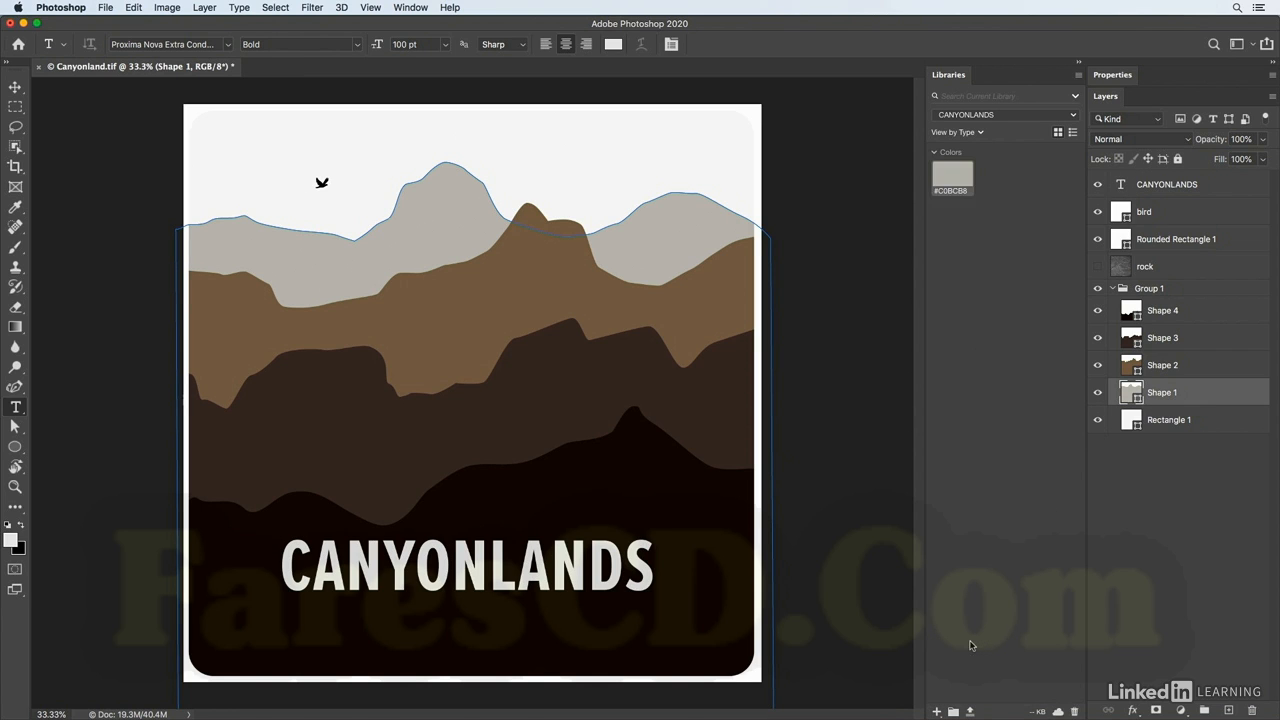
{"action": "left_click", "coordinate": [1126, 362]}
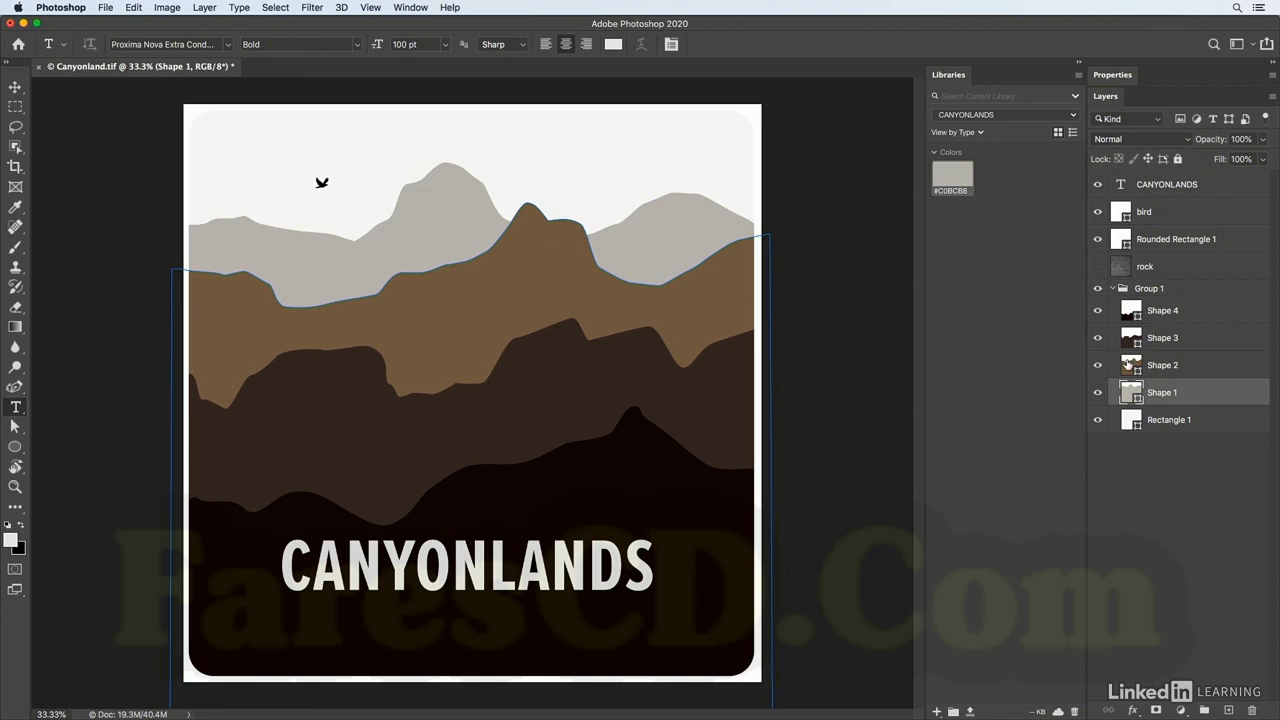
{"action": "left_click", "coordinate": [937, 711]}
{"action": "left_click", "coordinate": [966, 643]}
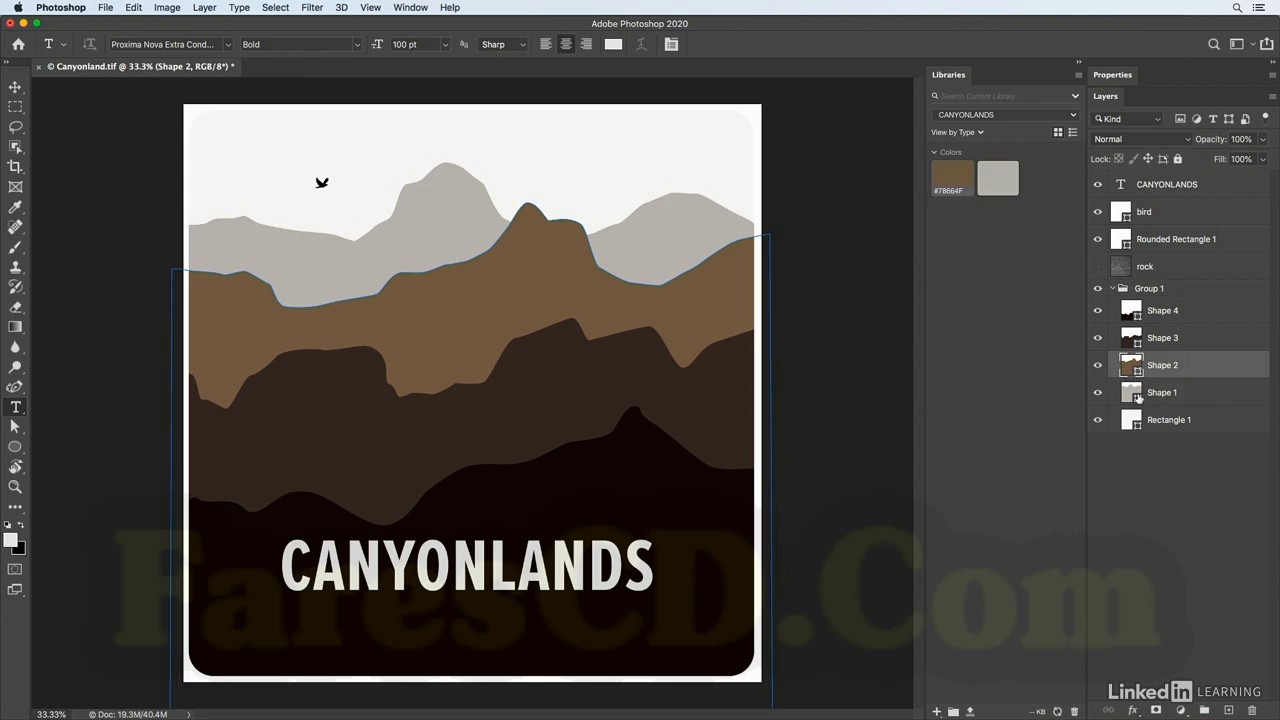
Add the fill colors of the Shape 3 and Shape 4 layers to the CANYONLANDS library
{"action": "left_click", "coordinate": [1140, 340]}
{"action": "left_click", "coordinate": [937, 711]}
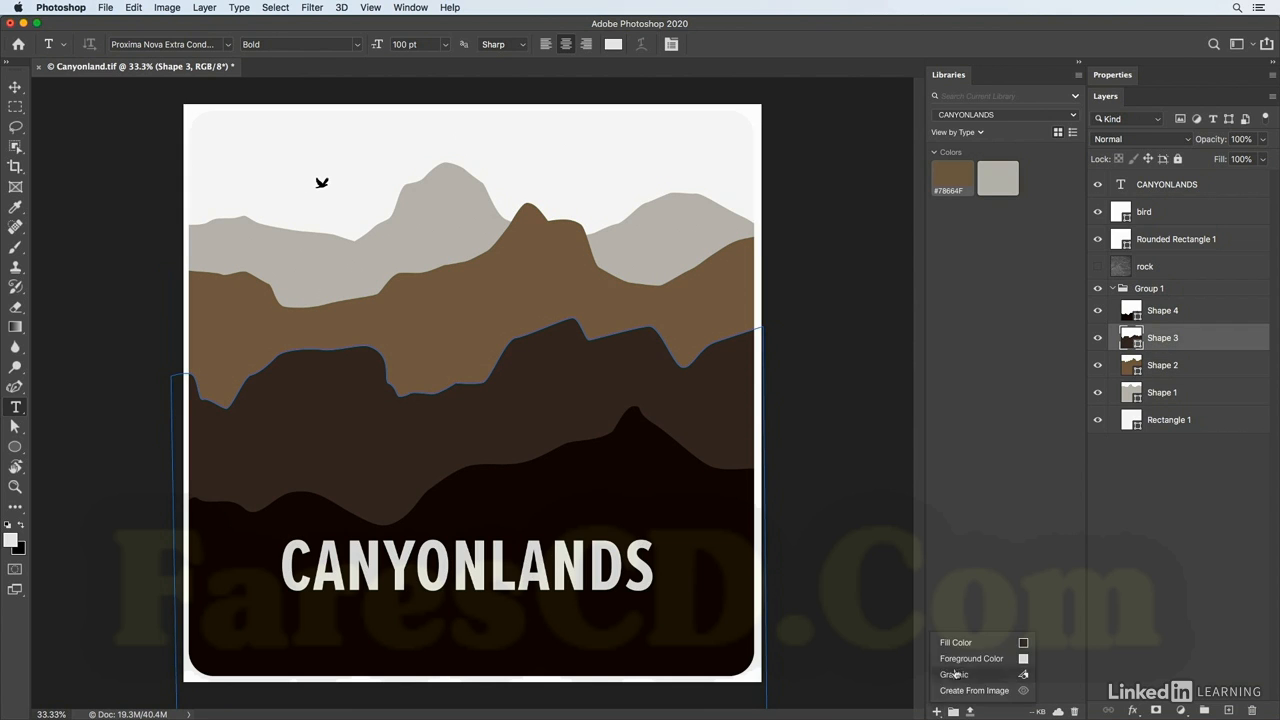
{"action": "left_click", "coordinate": [968, 644]}
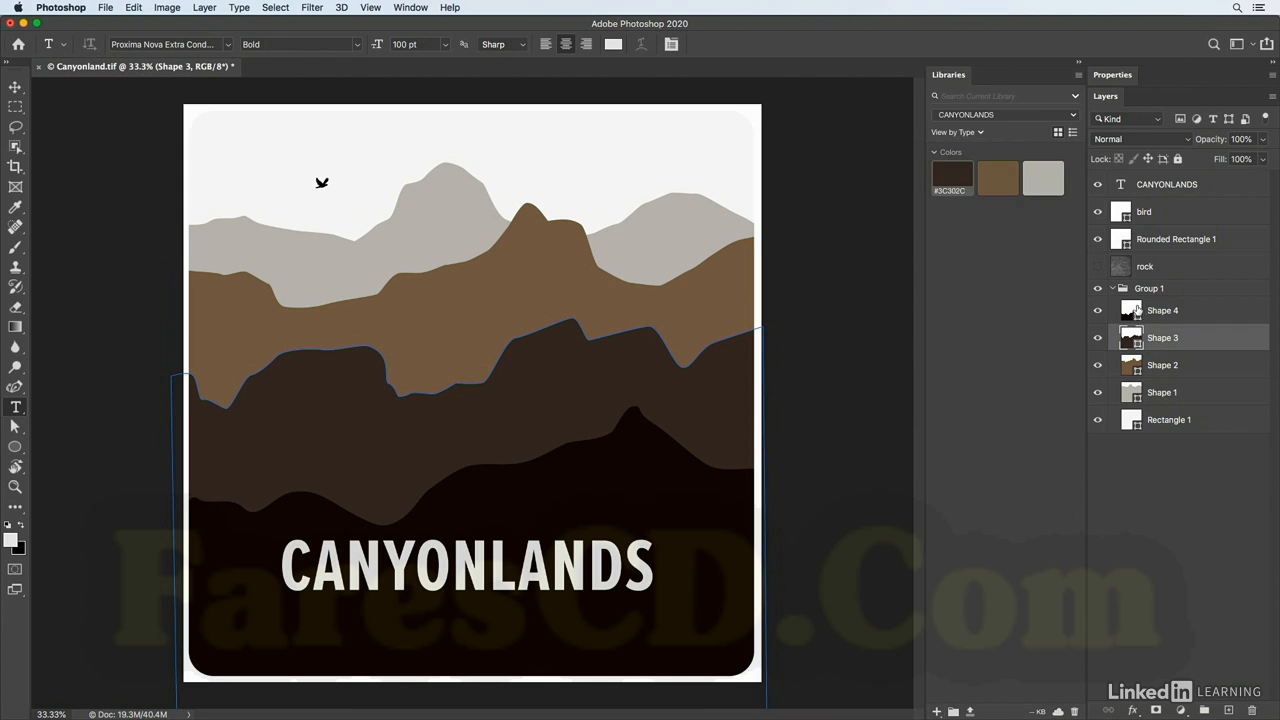
{"action": "left_click", "coordinate": [1141, 310]}
{"action": "left_click", "coordinate": [937, 711]}
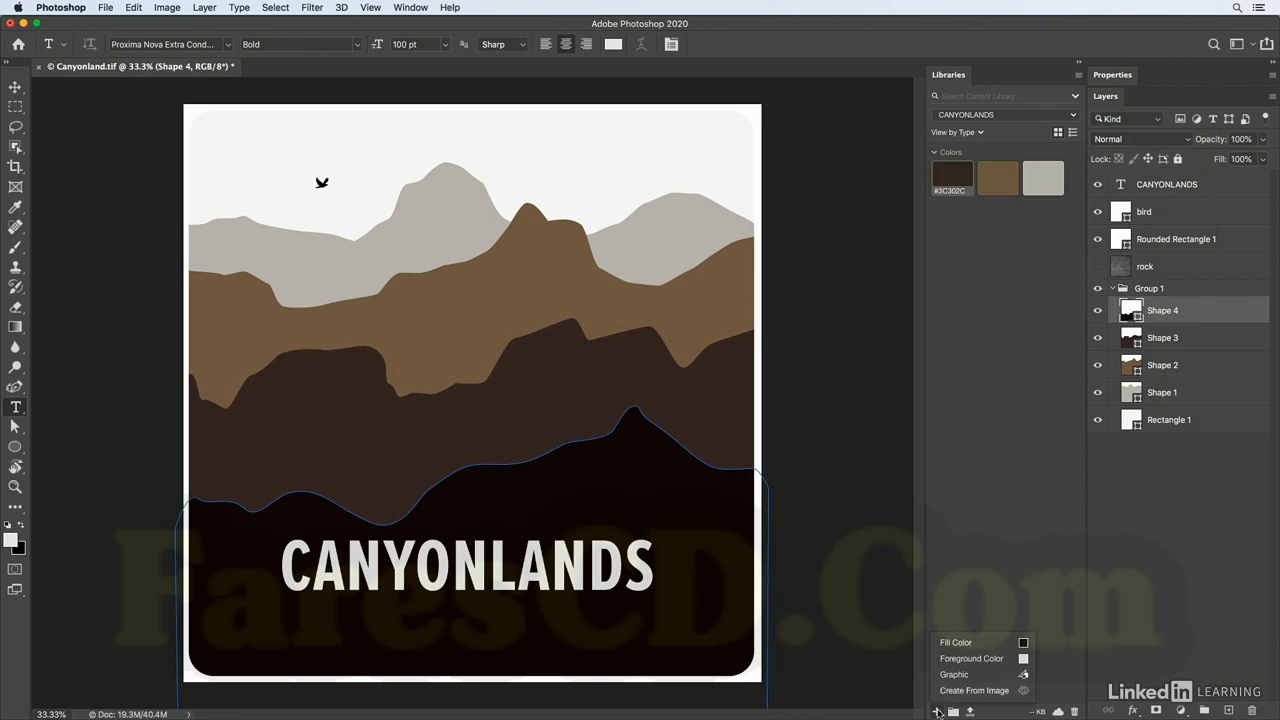
{"action": "left_click", "coordinate": [966, 645]}
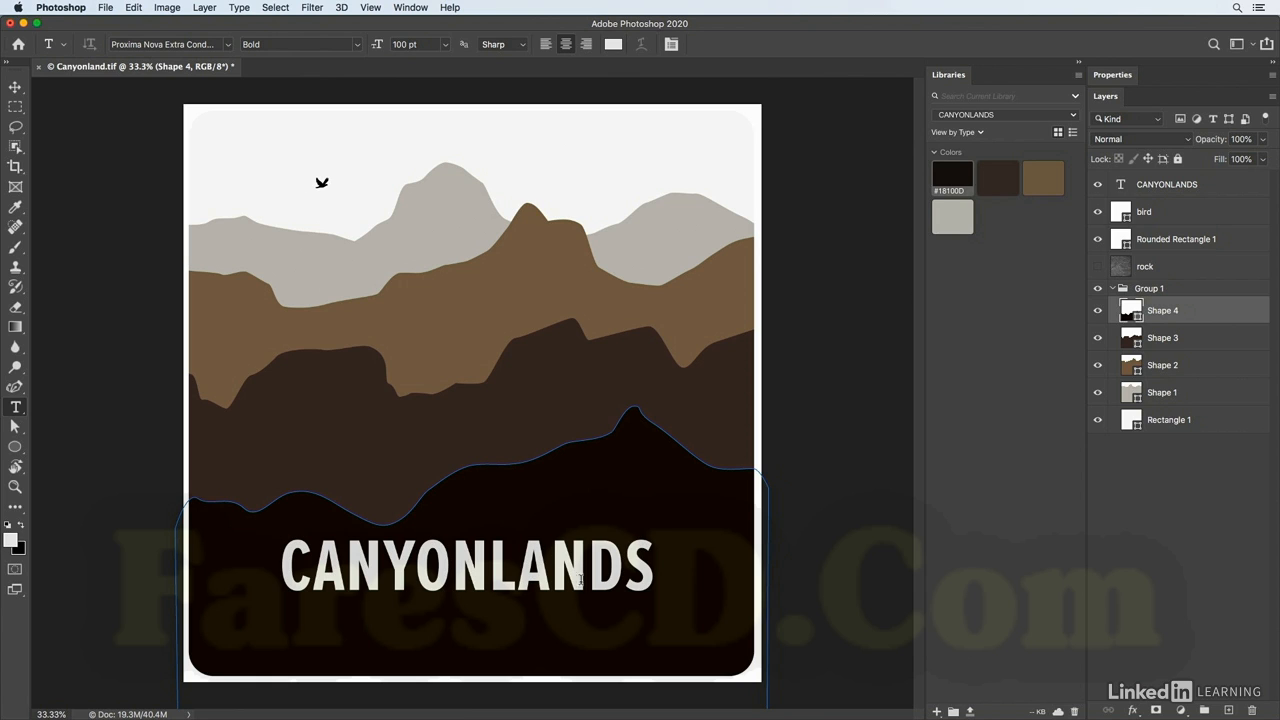
Save the character style of the CANYONLANDS text layer to the library
{"action": "left_click", "coordinate": [1163, 184]}
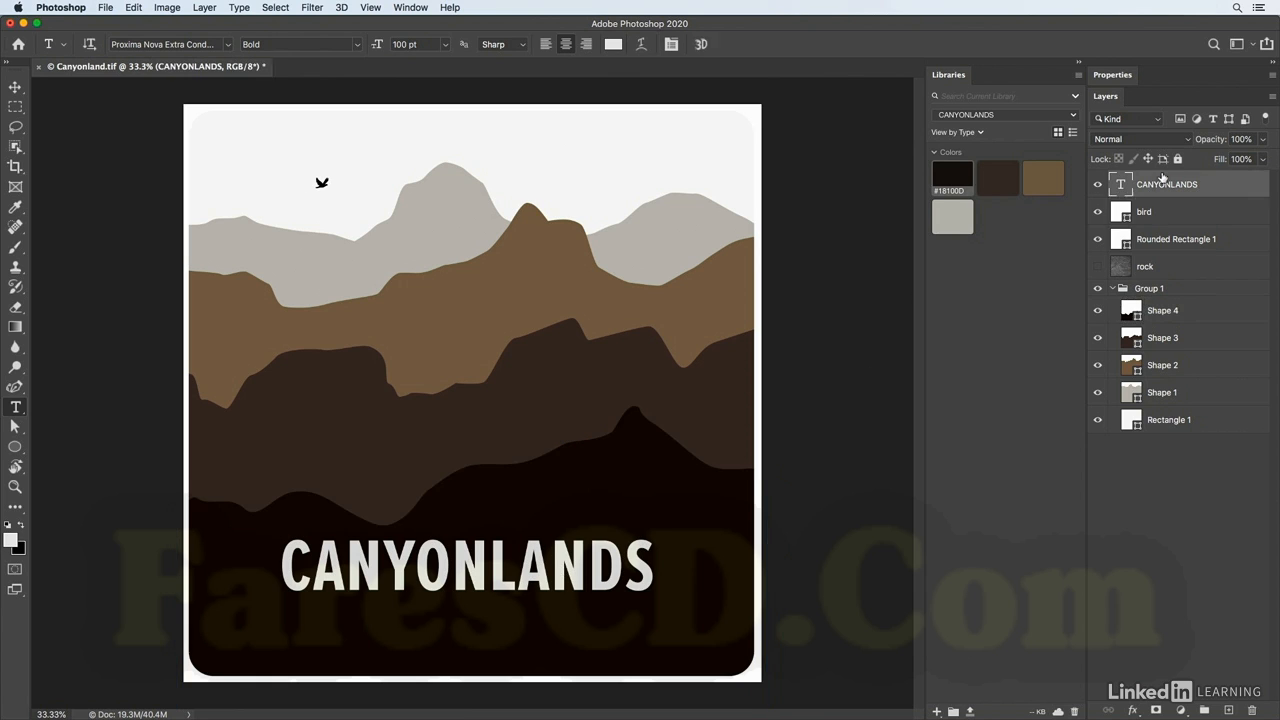
{"action": "left_click", "coordinate": [938, 711]}
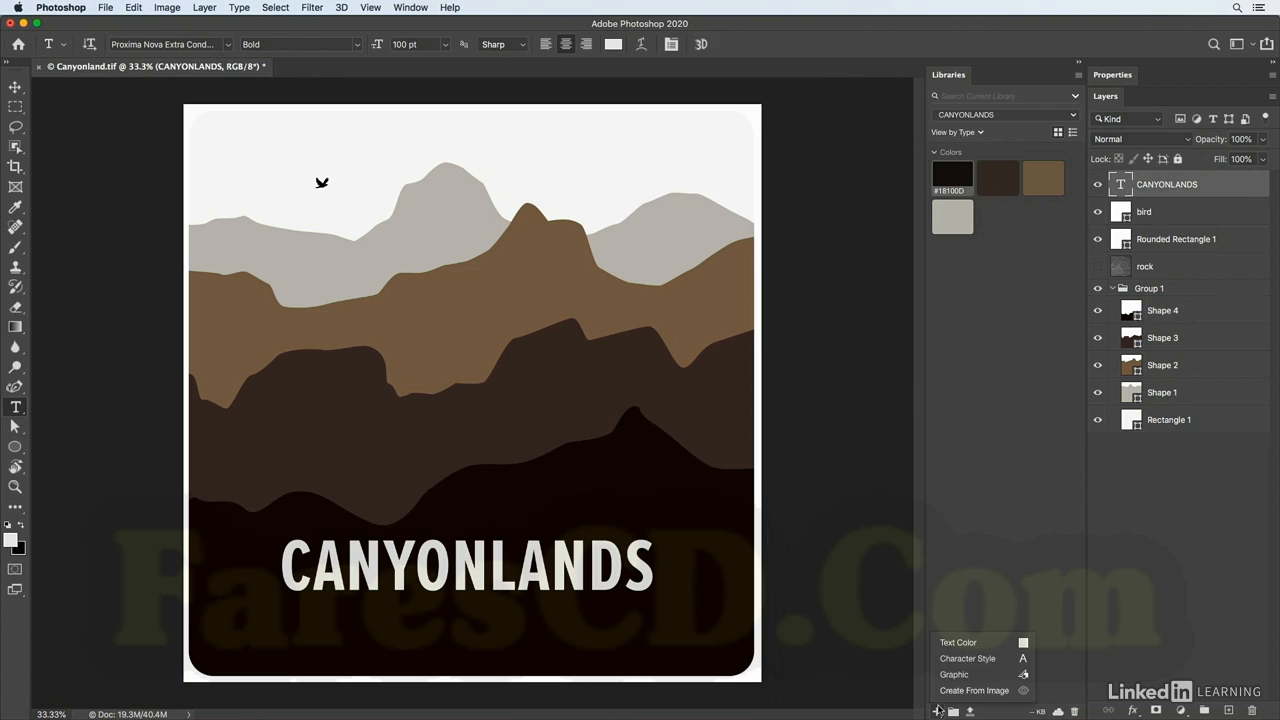
{"action": "left_click", "coordinate": [988, 659]}
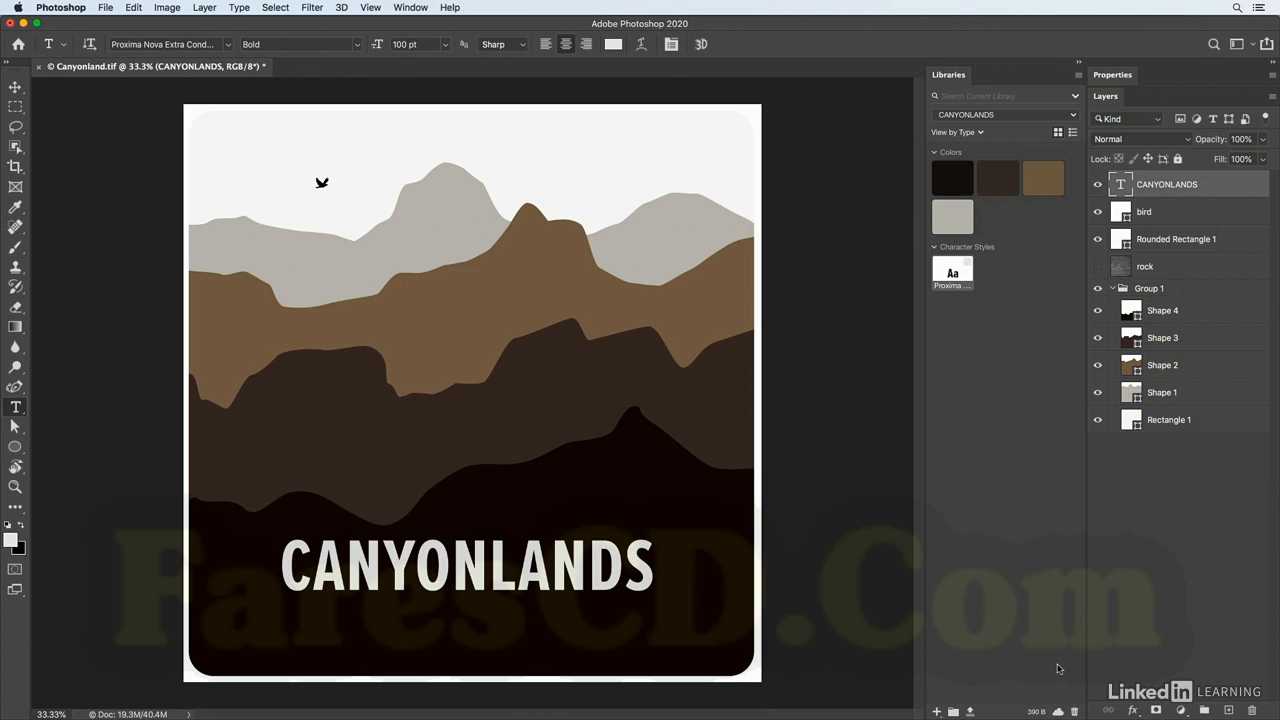
Apply an Inner Shadow with reset defaults and a larger size to Shape 1, and add its layer style to the library
{"action": "left_click", "coordinate": [1190, 394]}
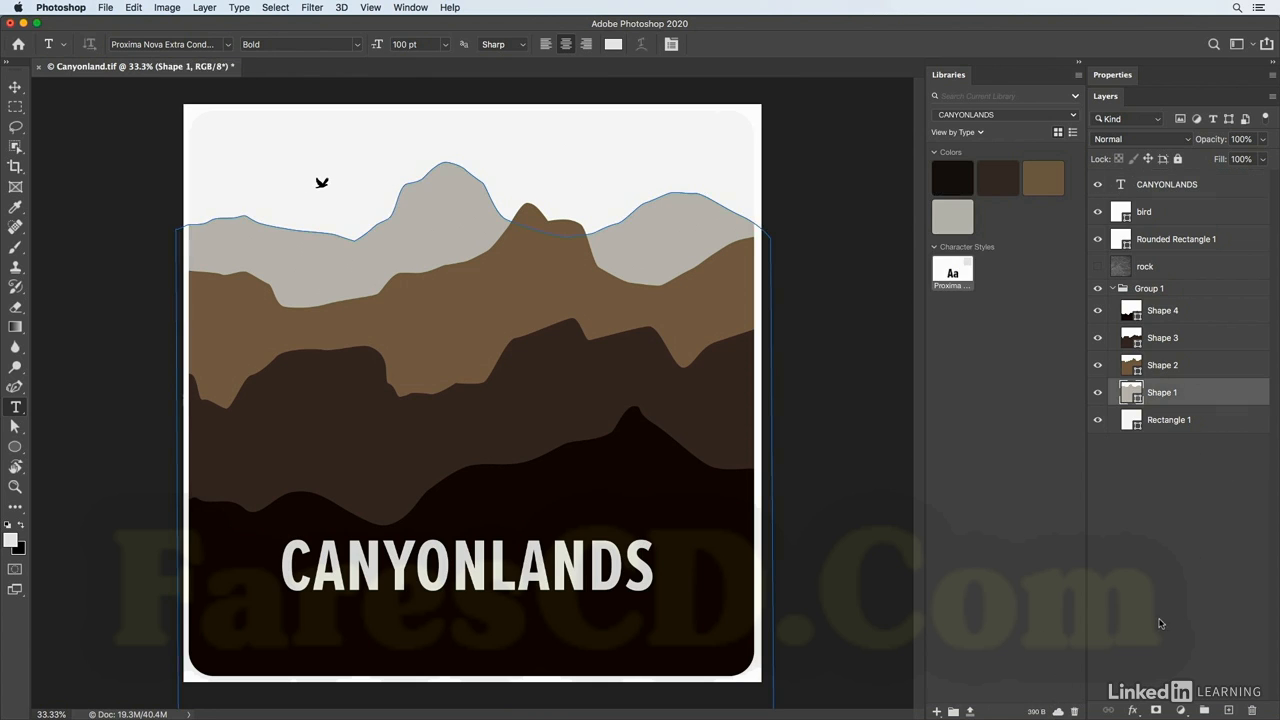
{"action": "left_click", "coordinate": [1133, 710]}
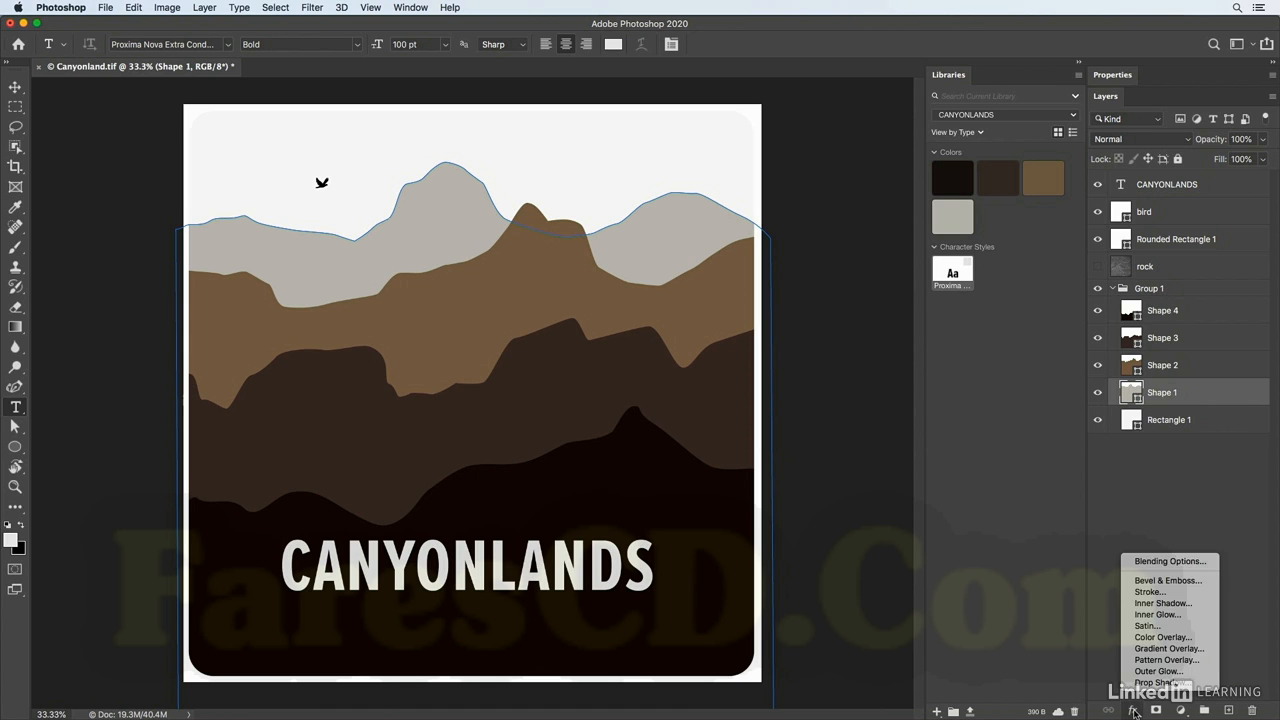
{"action": "left_click", "coordinate": [1162, 604]}
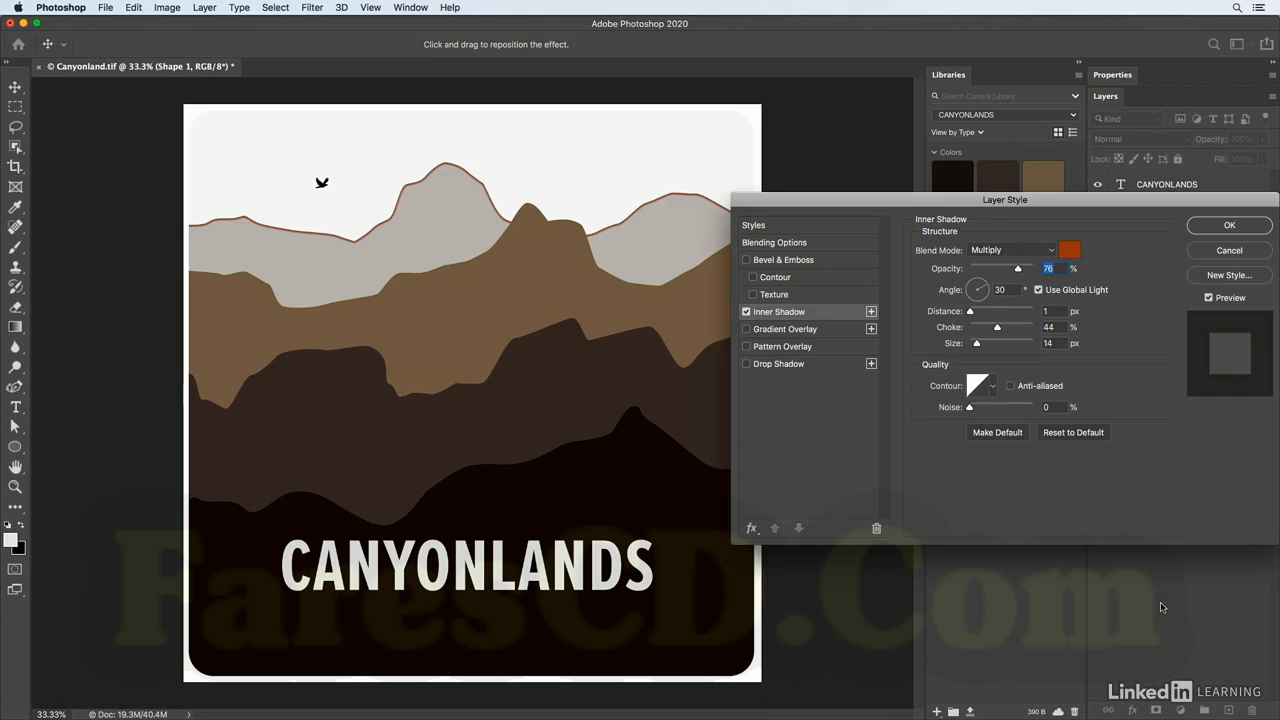
{"action": "left_click", "coordinate": [1071, 432]}
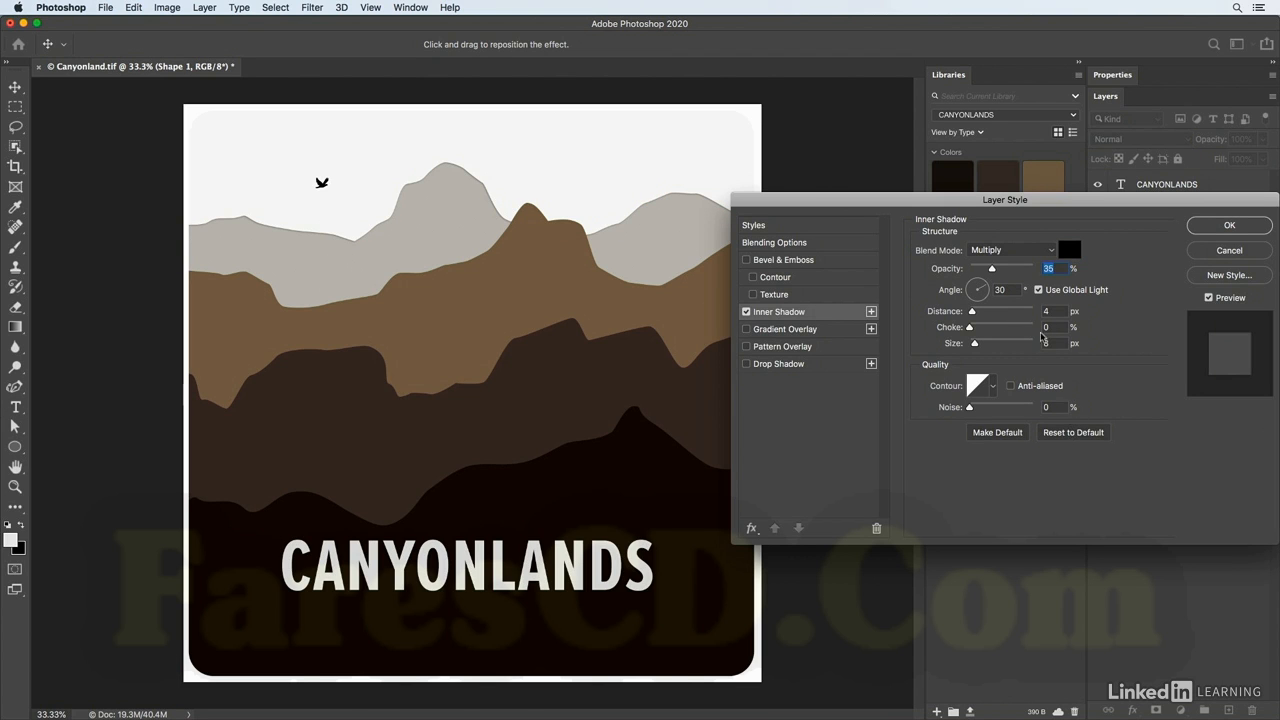
{"action": "mouse_move", "coordinate": [975, 345]}
{"action": "left_mouse_down"}
{"action": "mouse_move", "coordinate": [996, 345]}
{"action": "mouse_move", "coordinate": [984, 345]}
{"action": "left_mouse_up"}
{"action": "left_click", "coordinate": [1229, 225]}
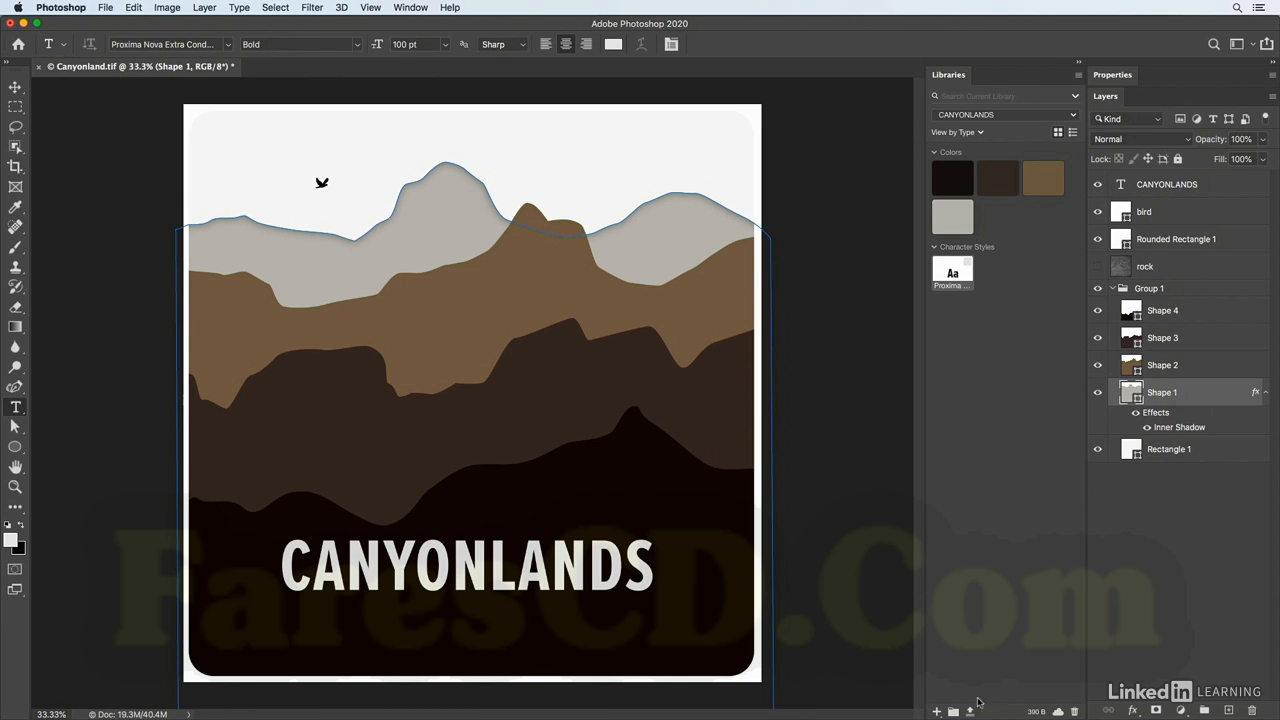
{"action": "left_click", "coordinate": [938, 711]}
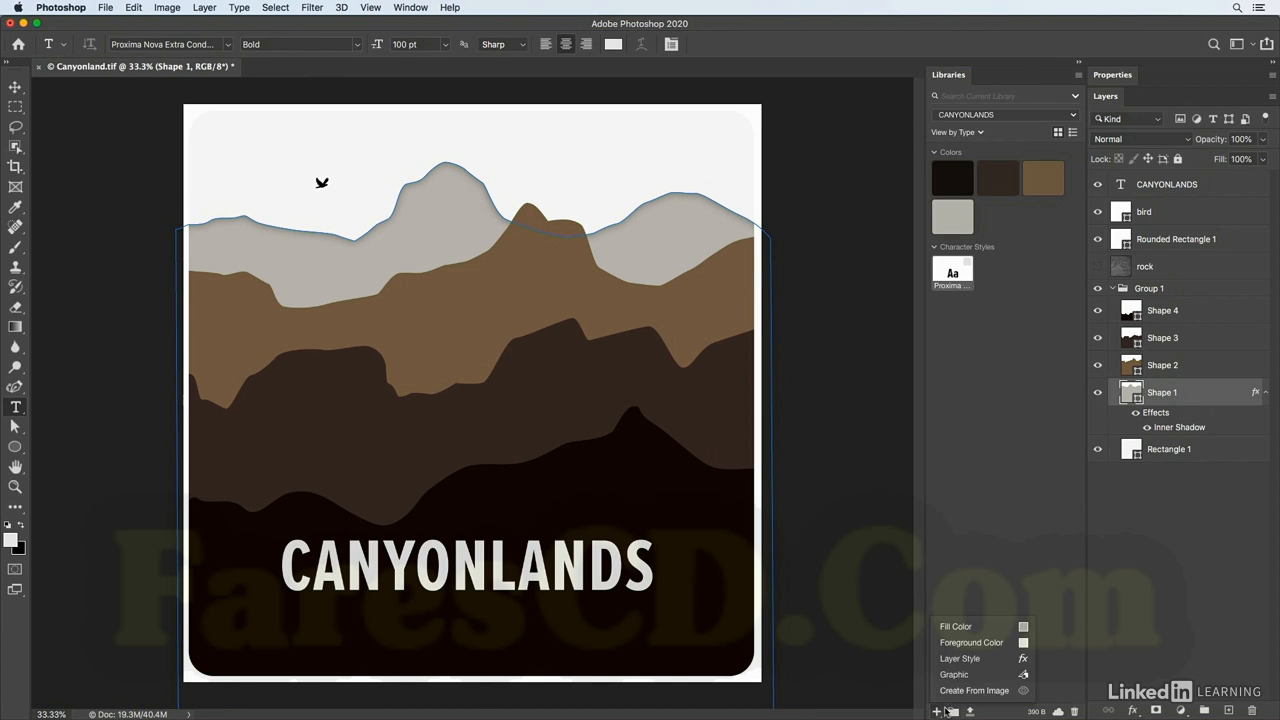
{"action": "left_click", "coordinate": [969, 651]}
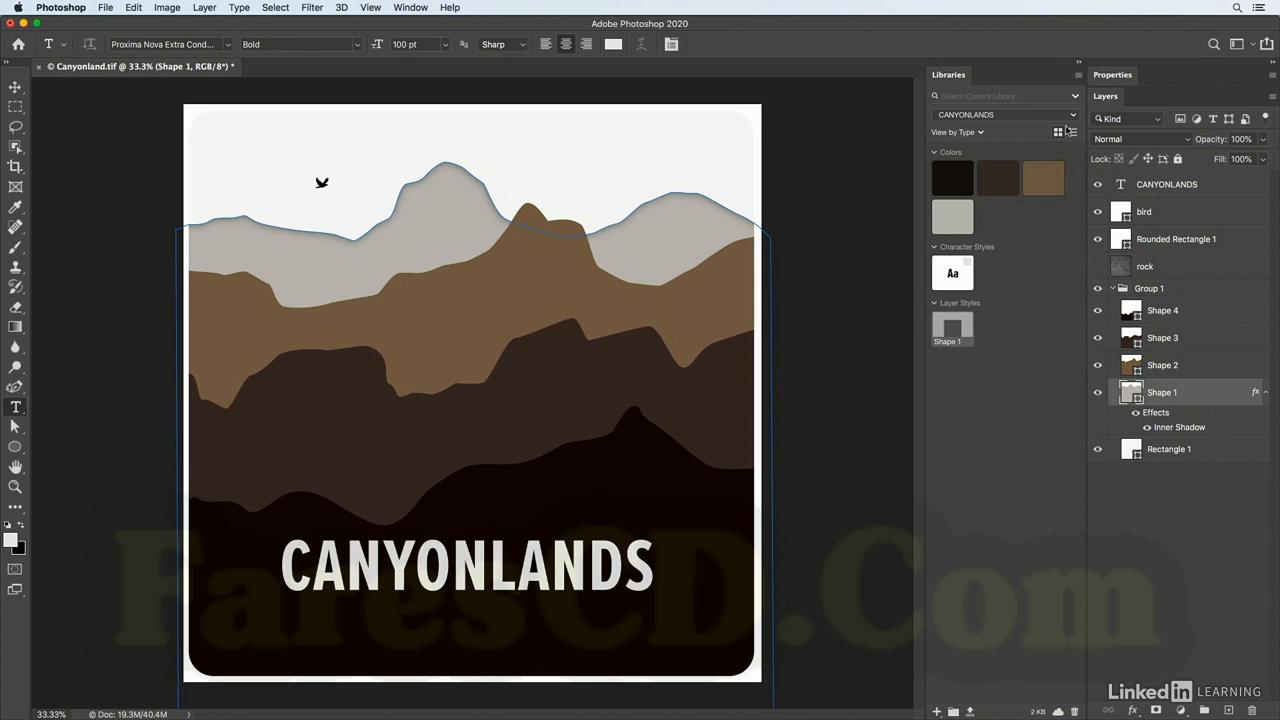
Compare the library's list and thumbnail views and check its options for viewing by type or group
{"action": "left_click", "coordinate": [1071, 133]}
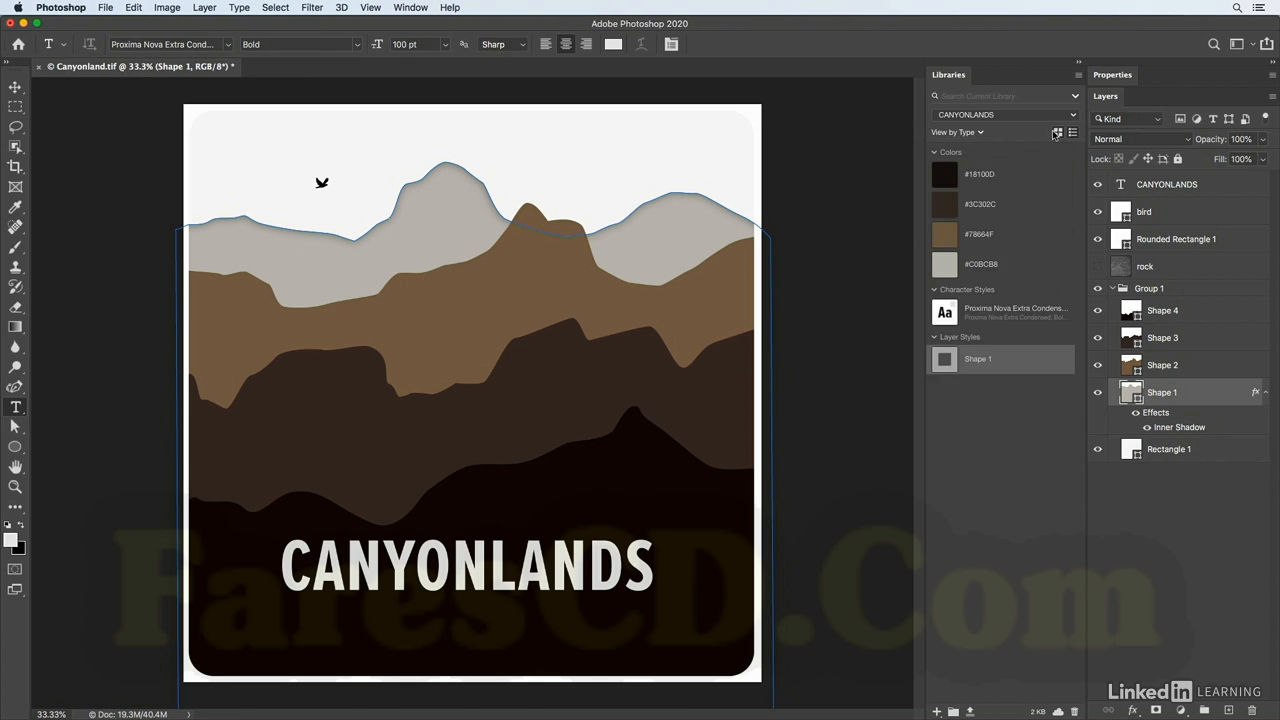
{"action": "left_click", "coordinate": [1057, 133]}
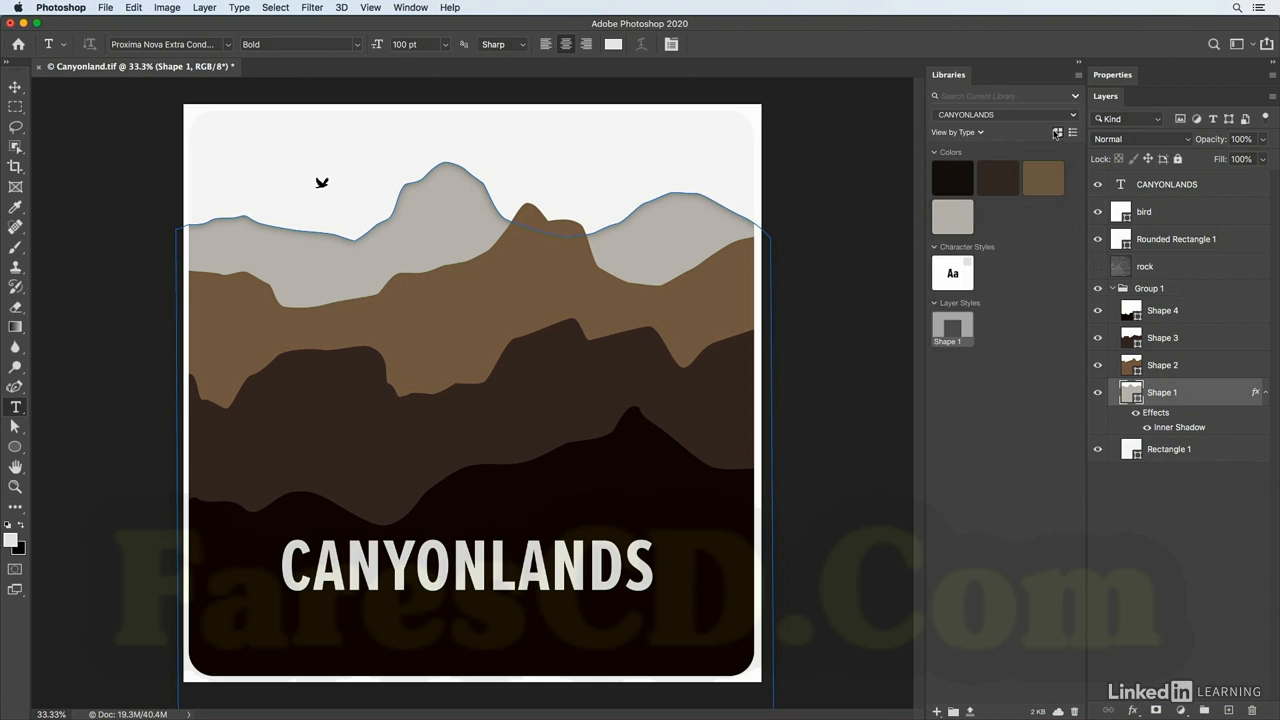
{"action": "left_click", "coordinate": [980, 133]}
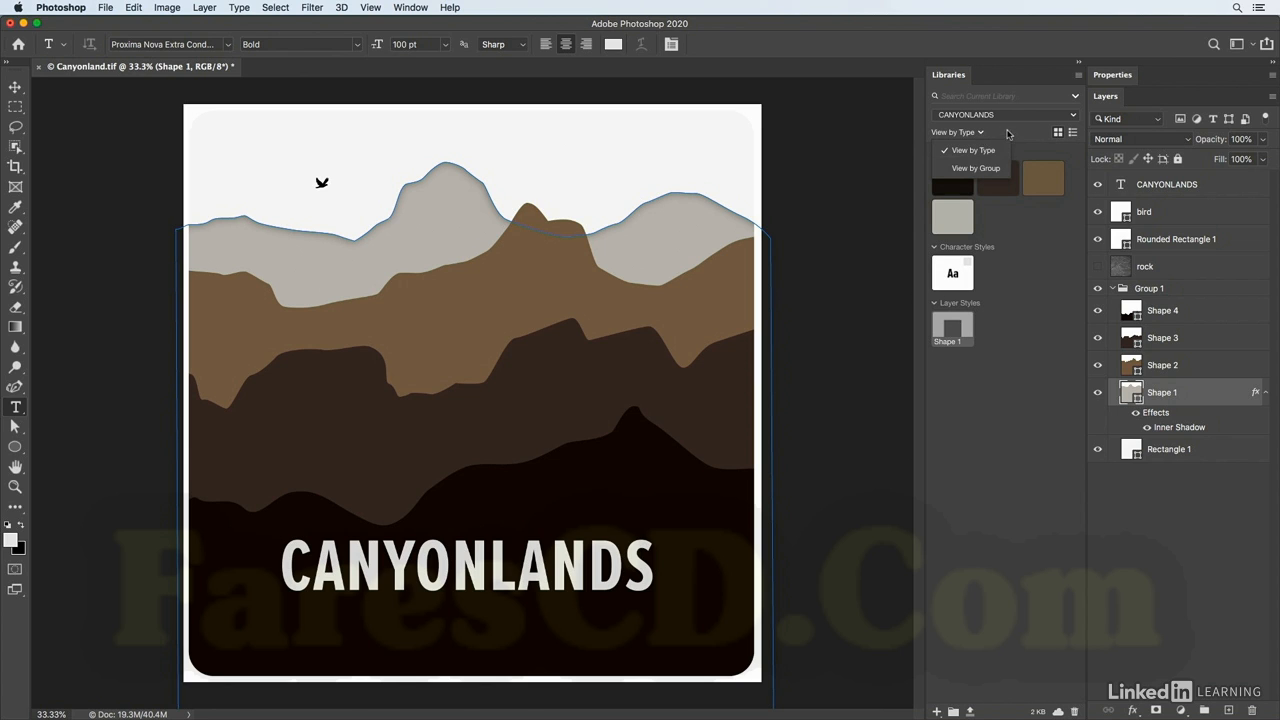
{"action": "left_click", "coordinate": [1008, 133]}
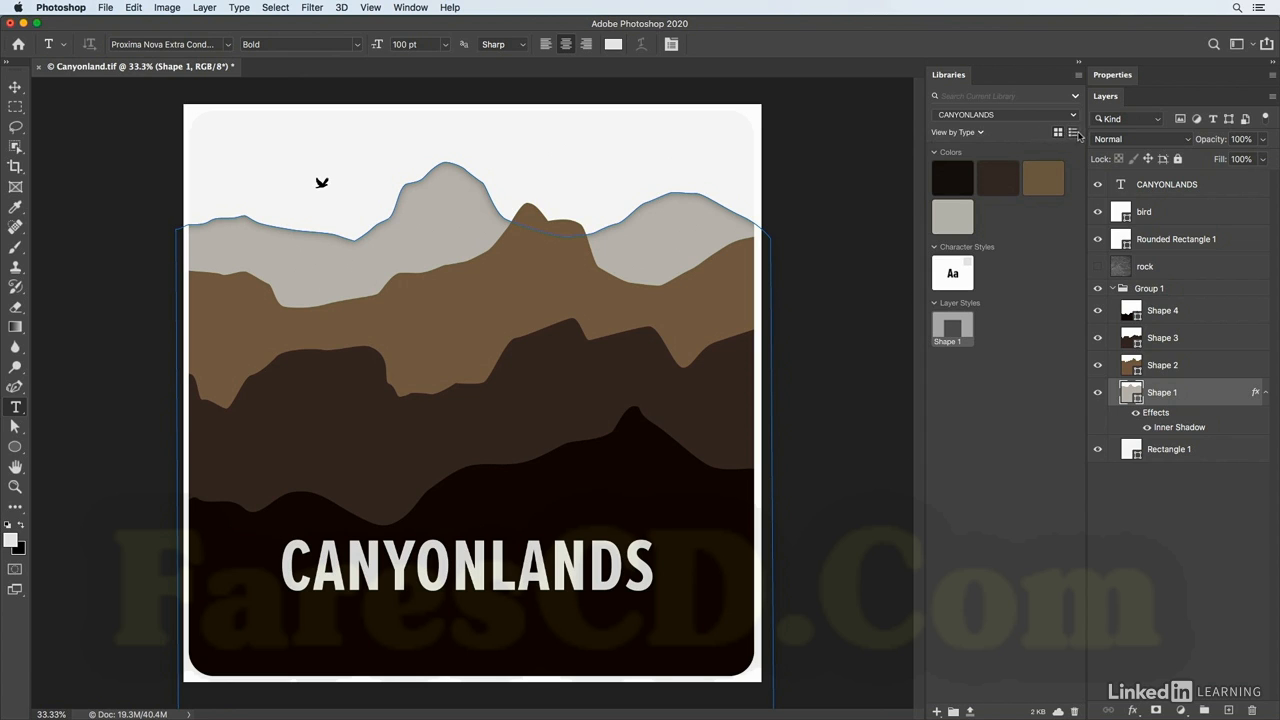
Try the brown library color #78664F on the Shape 1 layer and undo the color change
{"action": "left_click", "coordinate": [1050, 196]}
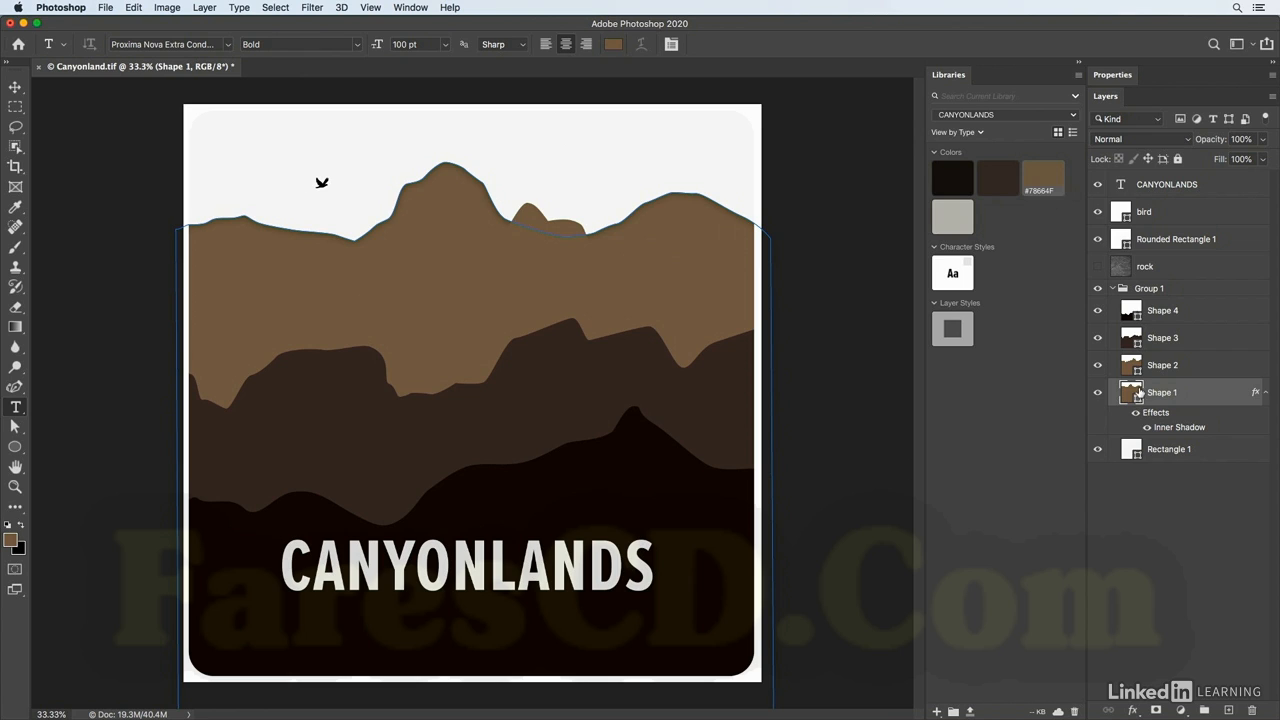
{"action": "key", "text": "super+z"}
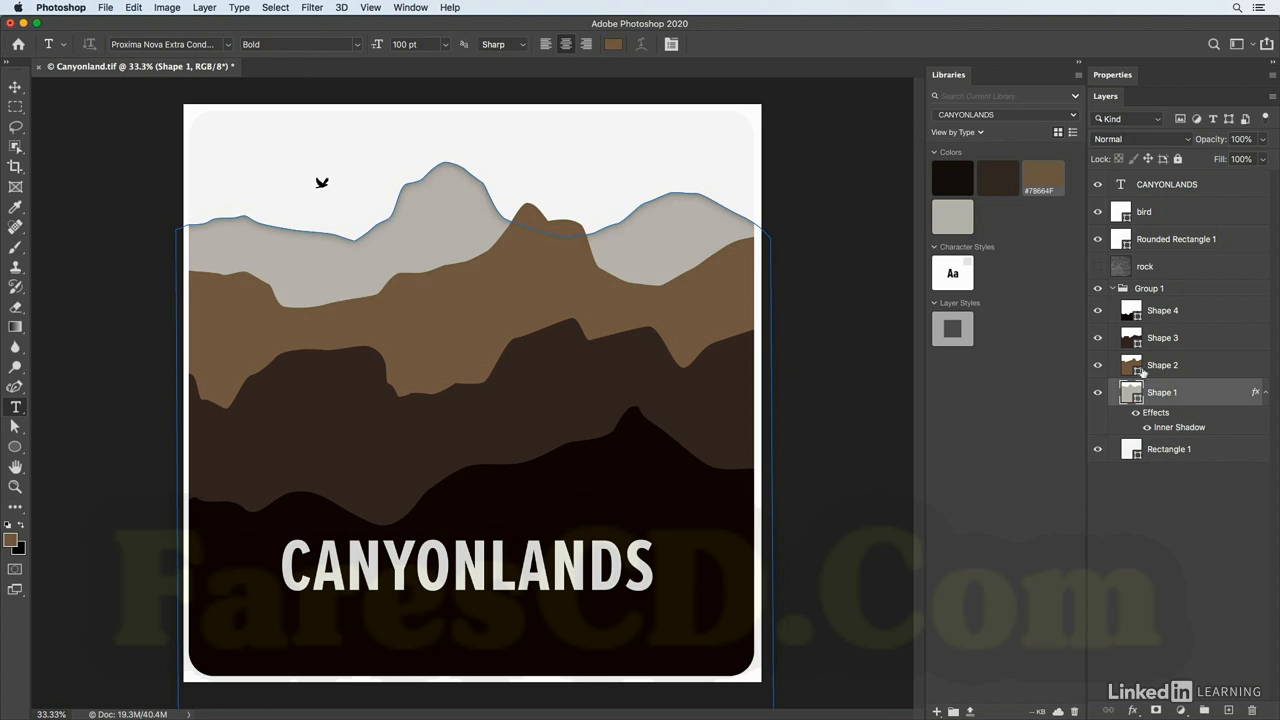
Select Group 1 and rename the #78664F library color as light brown
{"action": "left_click", "coordinate": [1176, 288]}
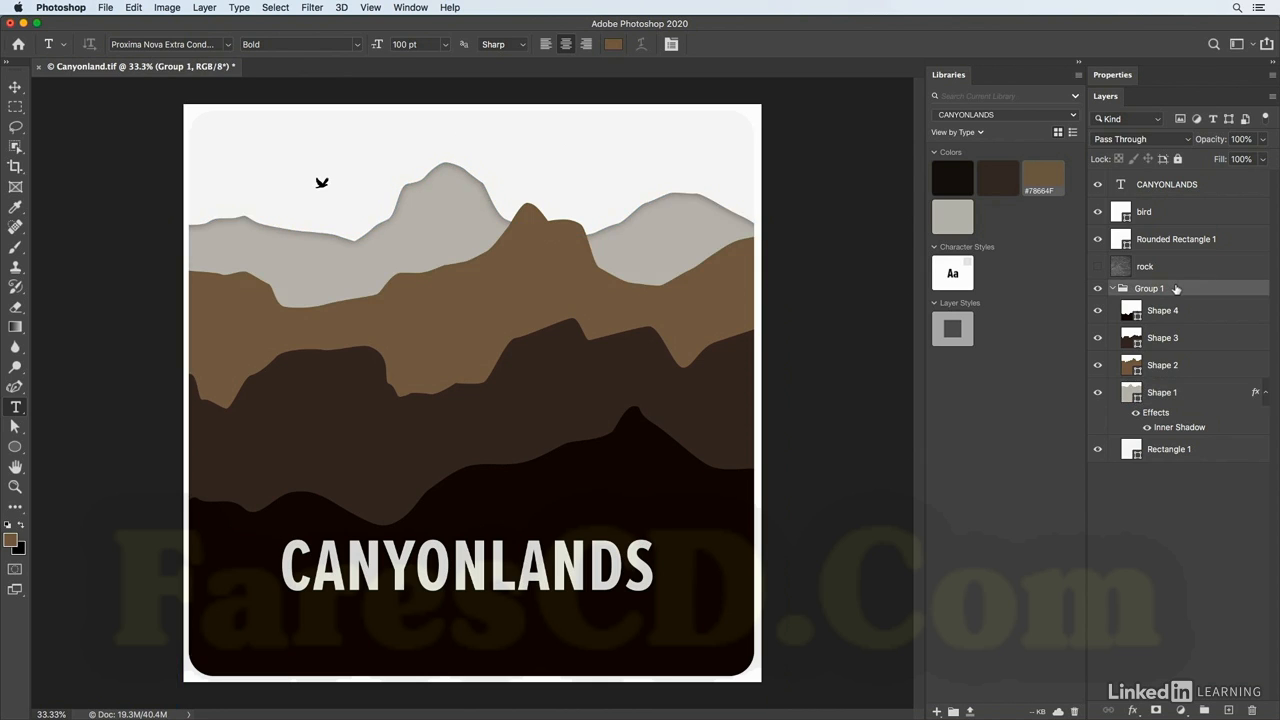
{"action": "double_click", "coordinate": [1041, 189]}
{"action": "type", "text": "light brown"}
{"action": "key", "text": "Return"}
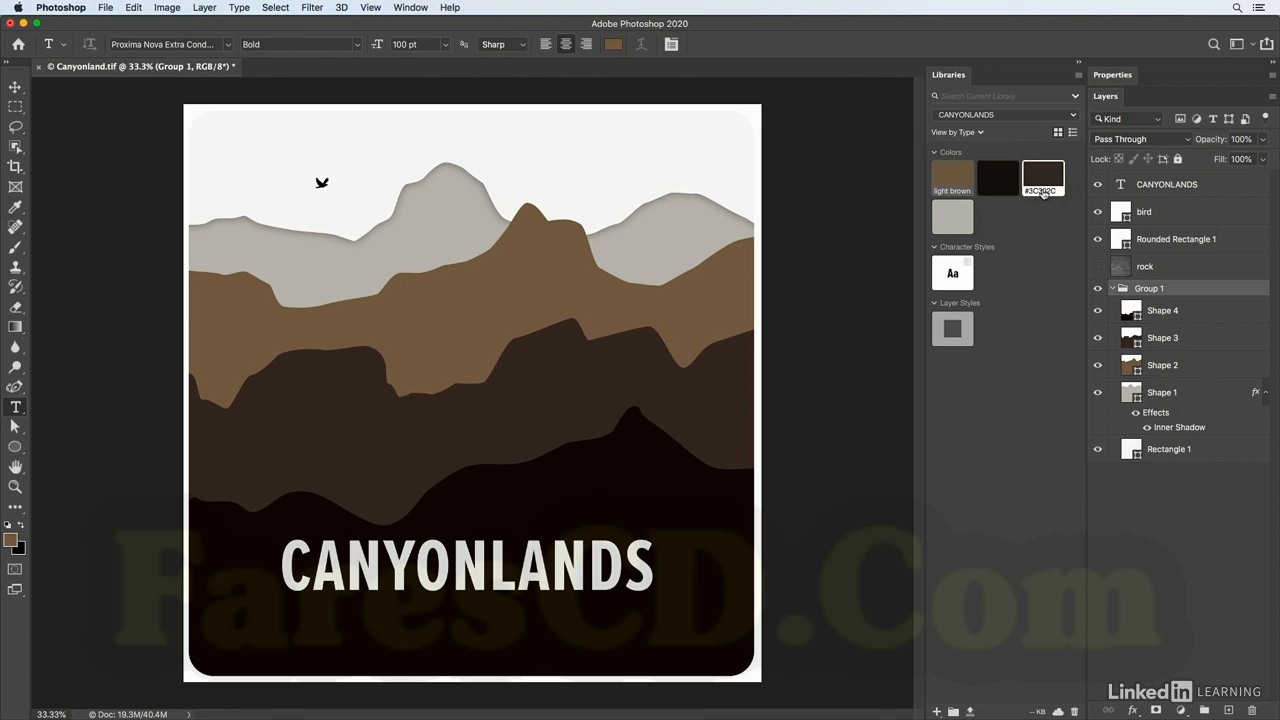
Add the bird layer to the library as a graphic, from both the canvas and the layer, and delete the duplicate graphic
{"action": "left_click", "coordinate": [1200, 218]}
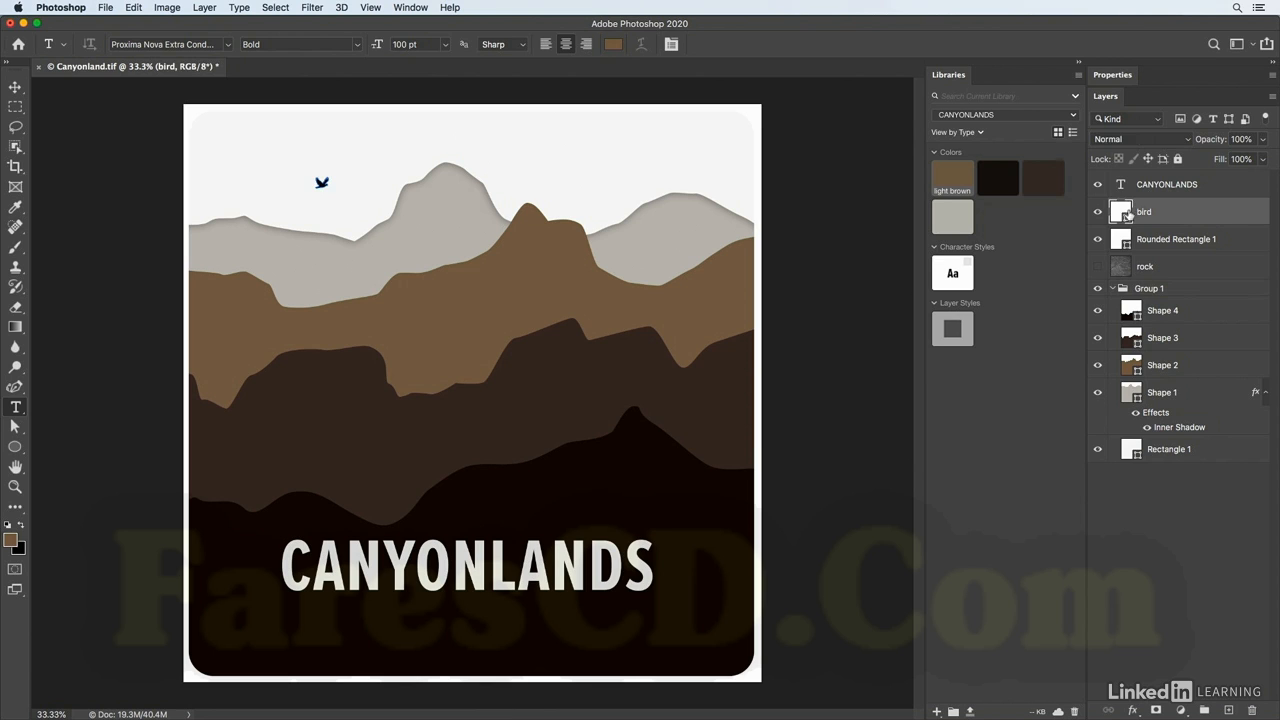
{"action": "key", "text": "v"}
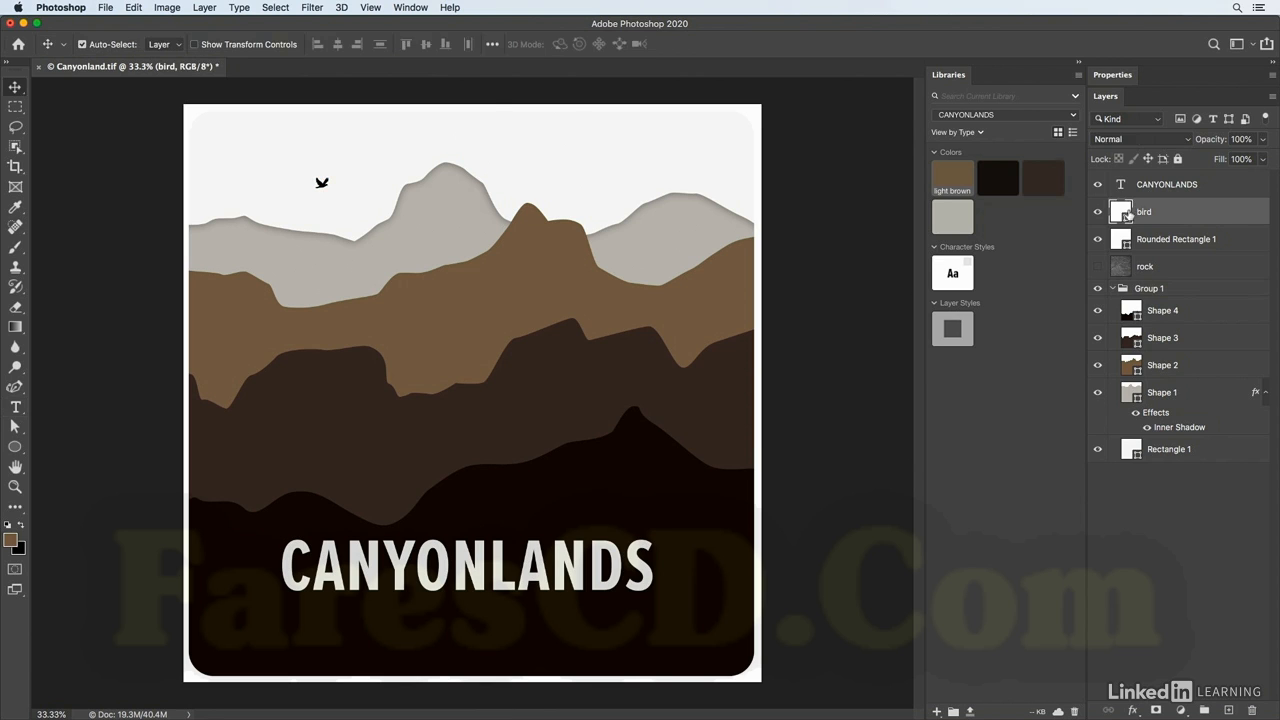
{"action": "left_click_drag", "start_coordinate": [324, 188], "coordinate": [976, 473]}
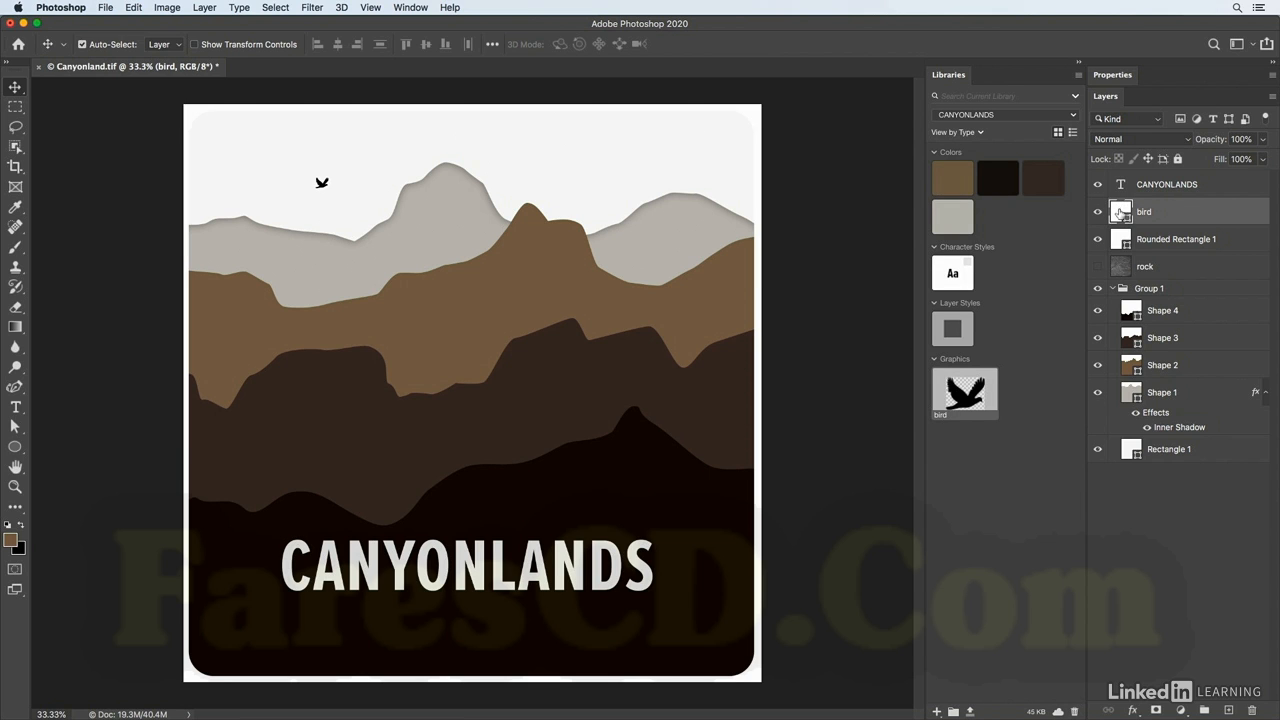
{"action": "left_click_drag", "start_coordinate": [1119, 212], "coordinate": [934, 598]}
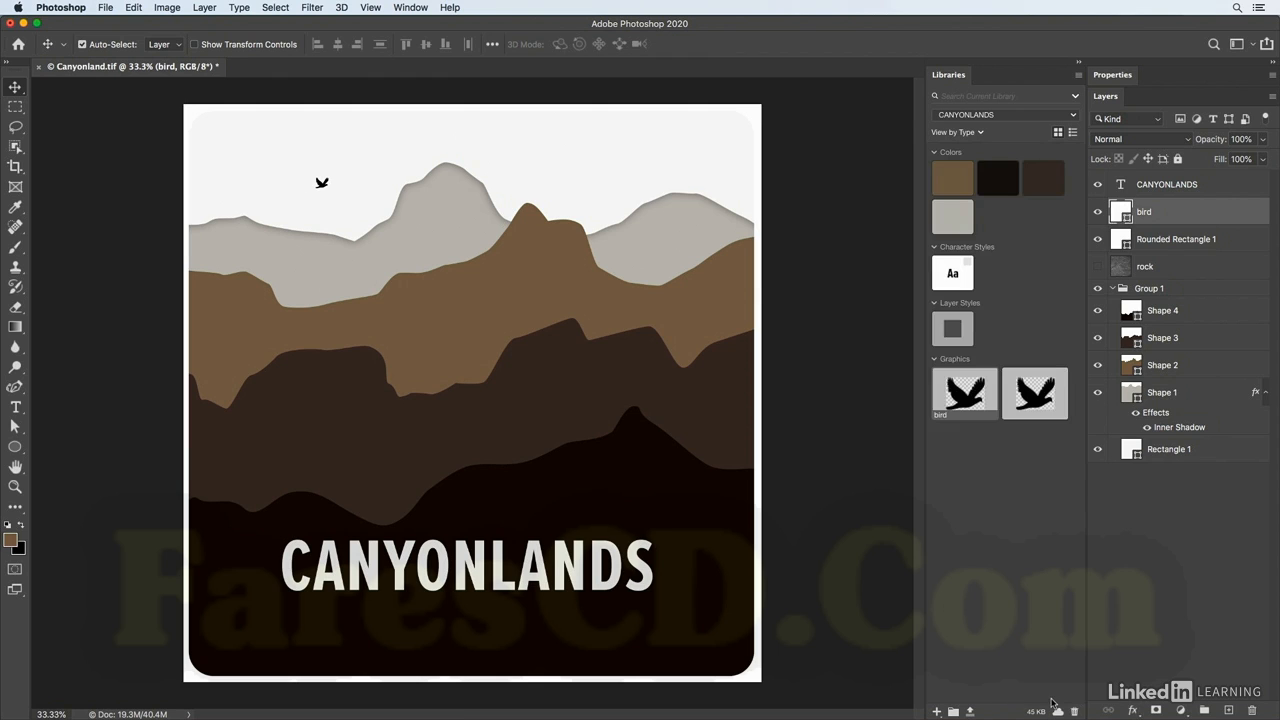
{"action": "right_click", "coordinate": [966, 398]}
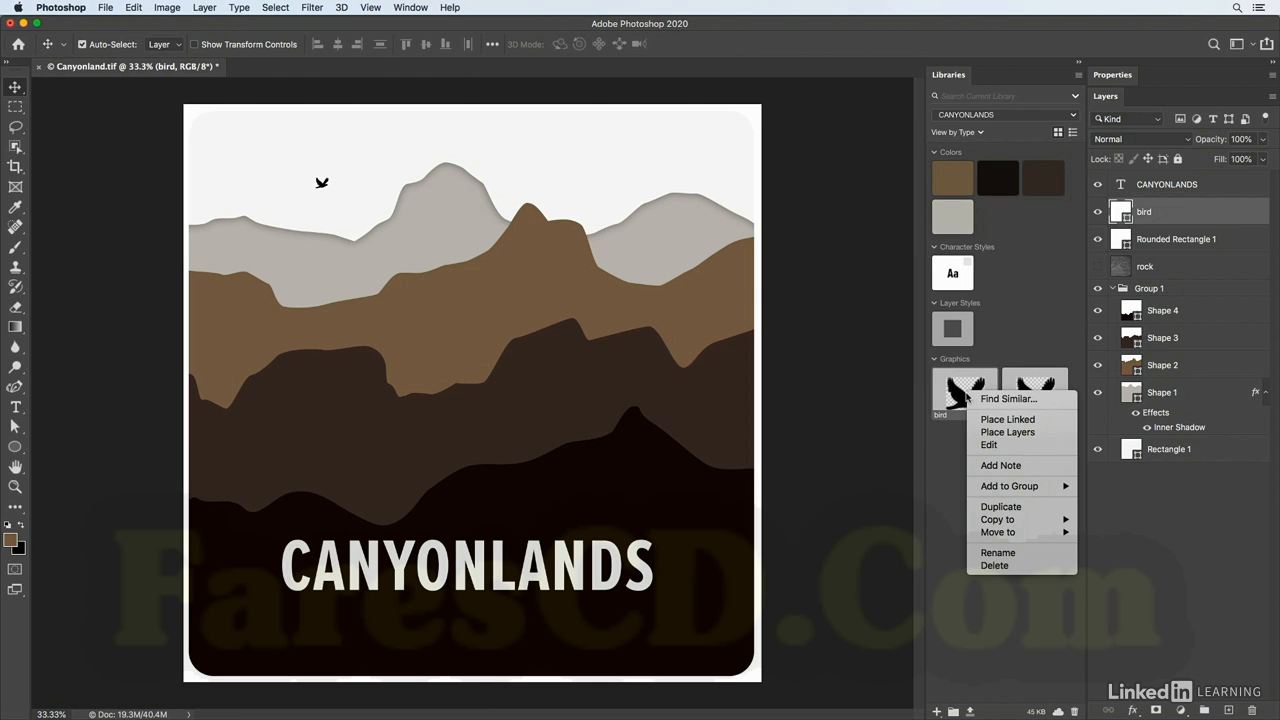
{"action": "left_click", "coordinate": [1012, 566]}
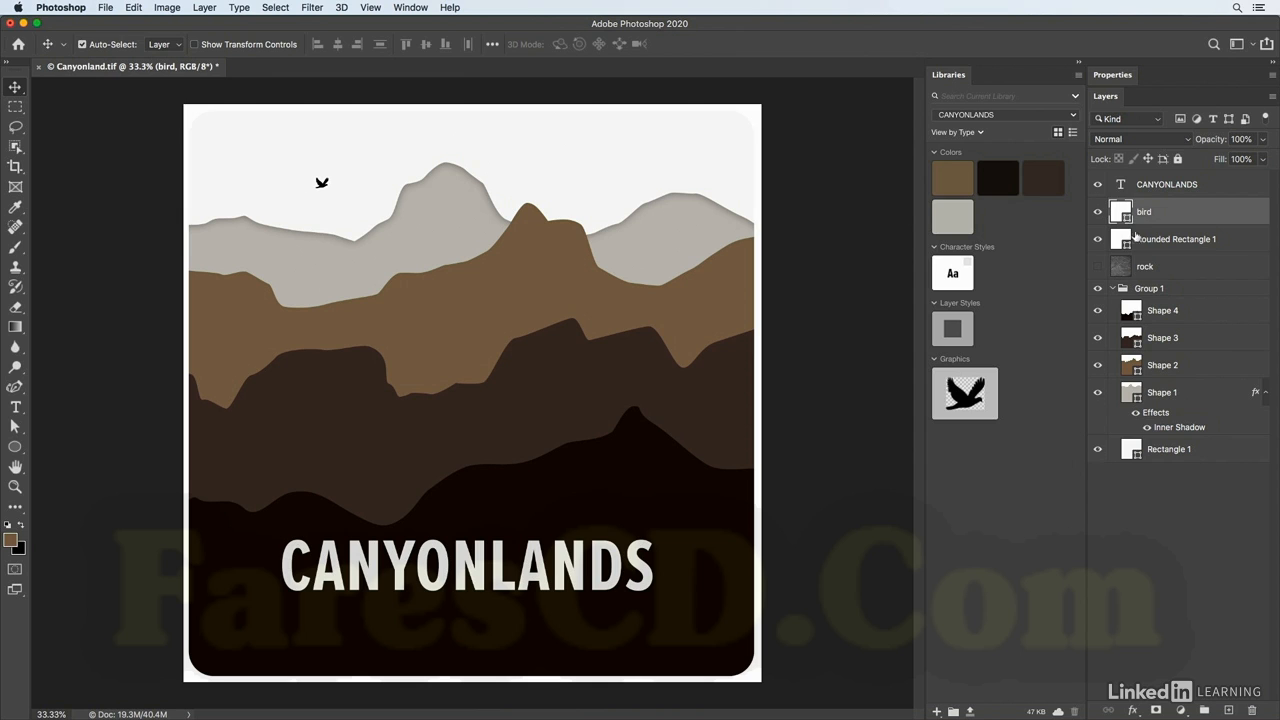
Make the rock texture layer visible and add it to the library's graphics
{"action": "left_click", "coordinate": [1097, 267]}
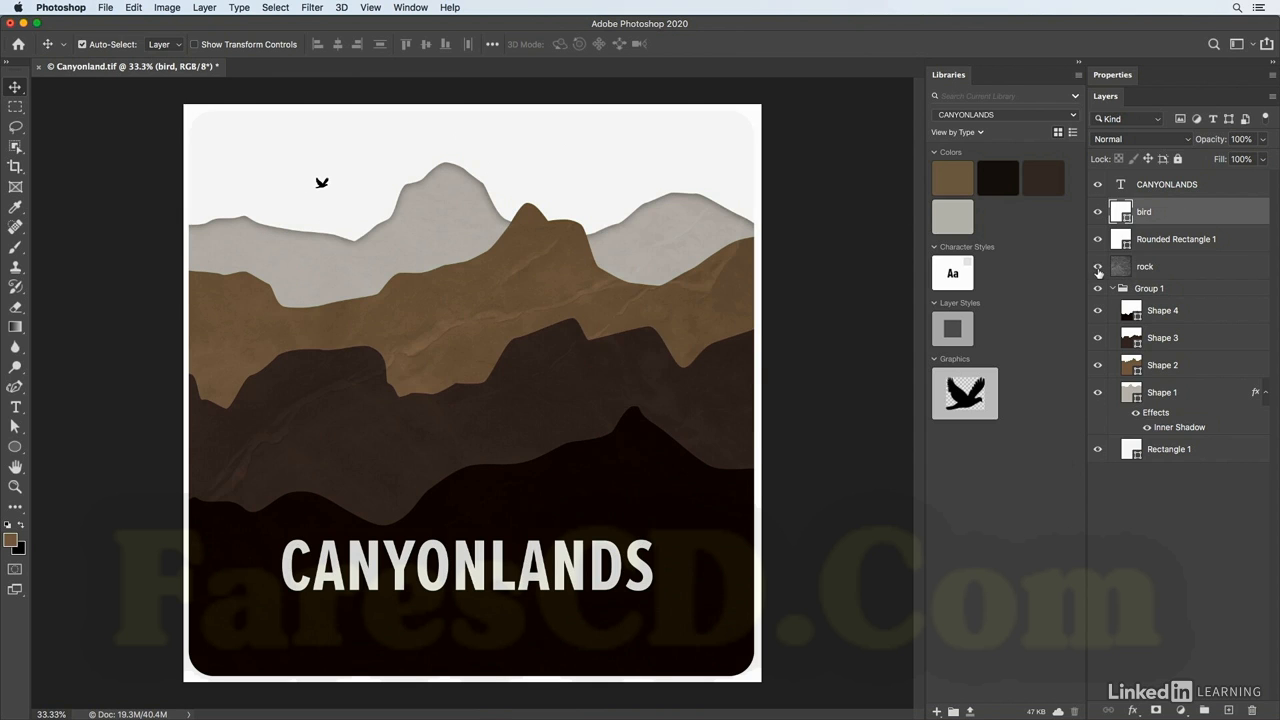
{"action": "left_click", "coordinate": [1127, 271]}
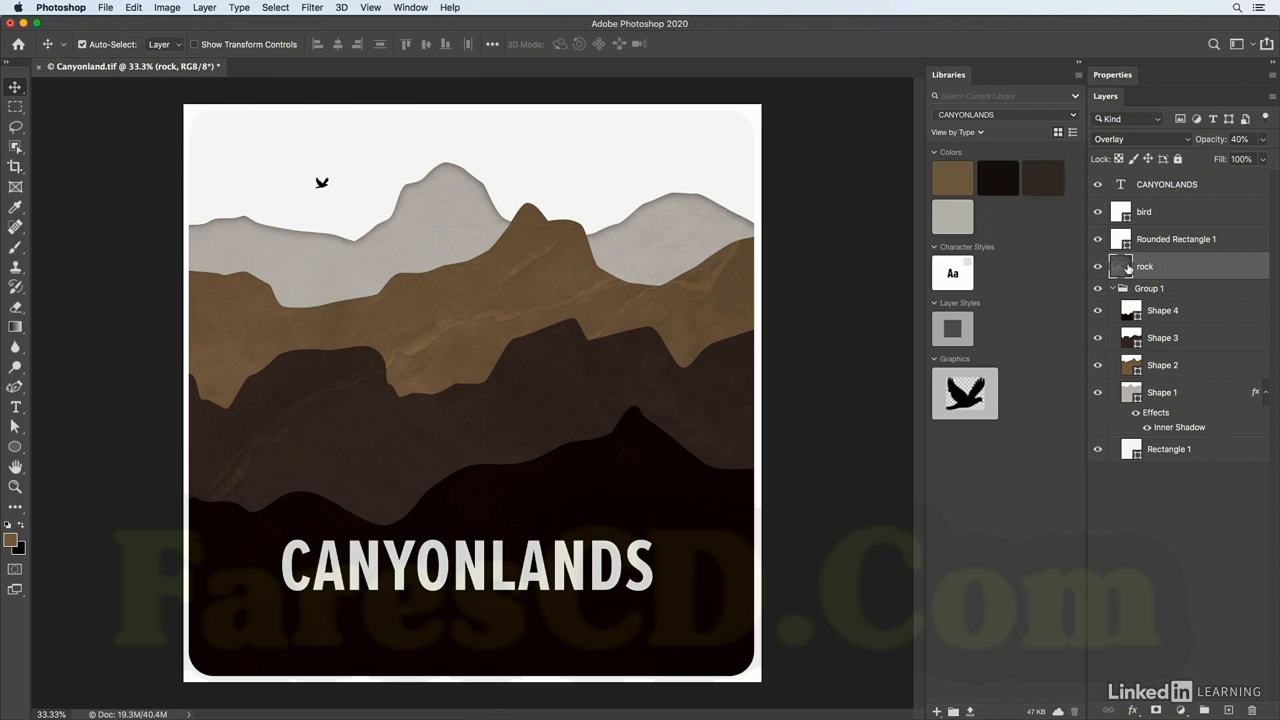
{"action": "left_click_drag", "start_coordinate": [1128, 268], "coordinate": [1003, 414]}
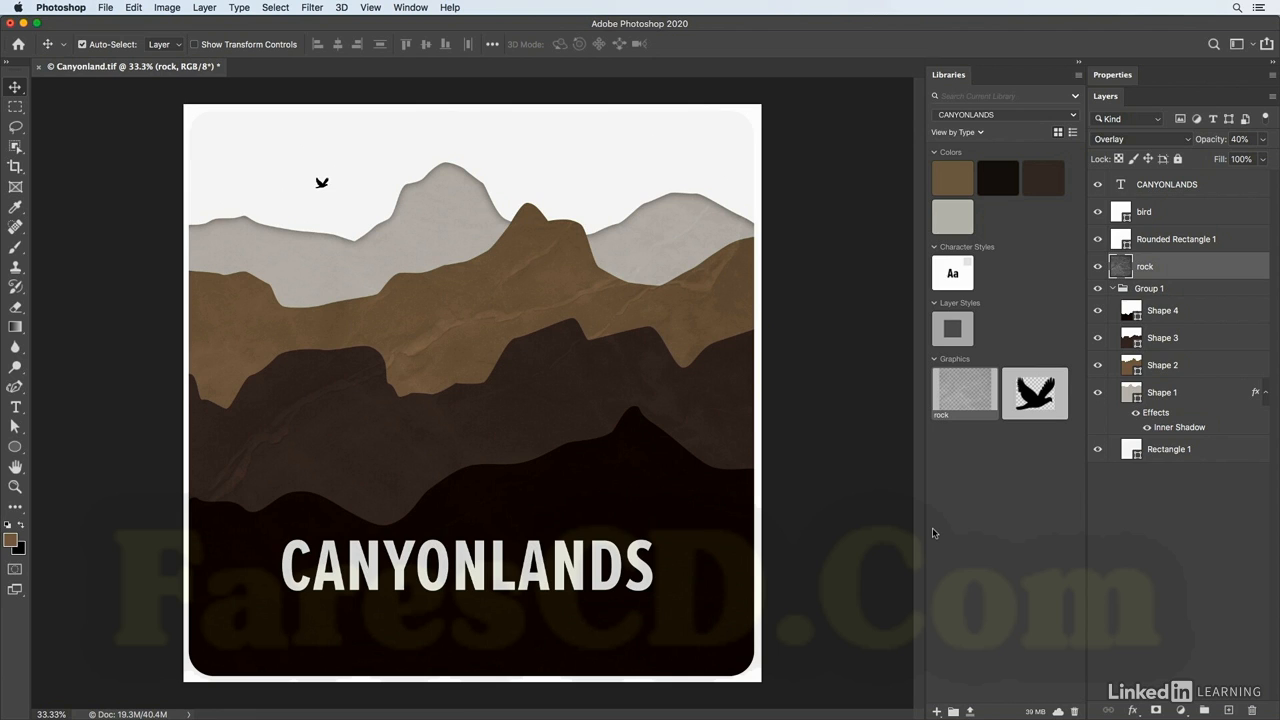
Try the light brown library color on Shape 1 and undo the fill change
{"action": "left_click", "coordinate": [1178, 391]}
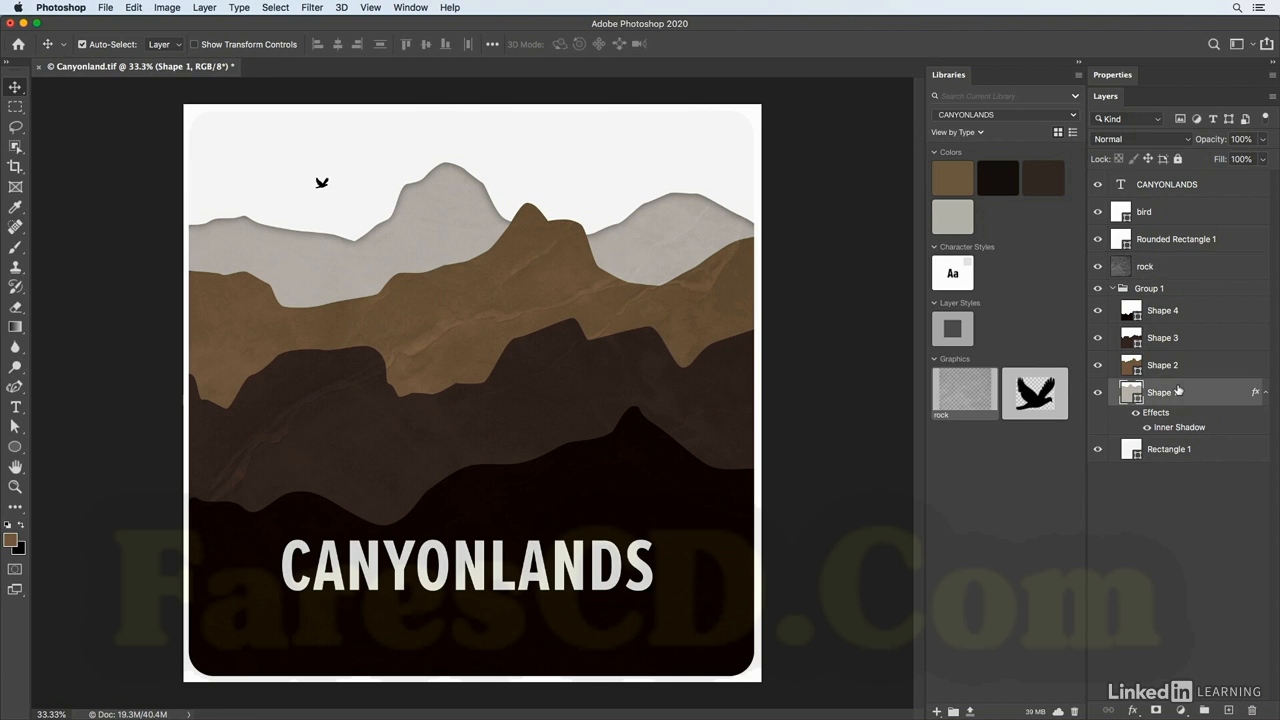
{"action": "left_click", "coordinate": [960, 180]}
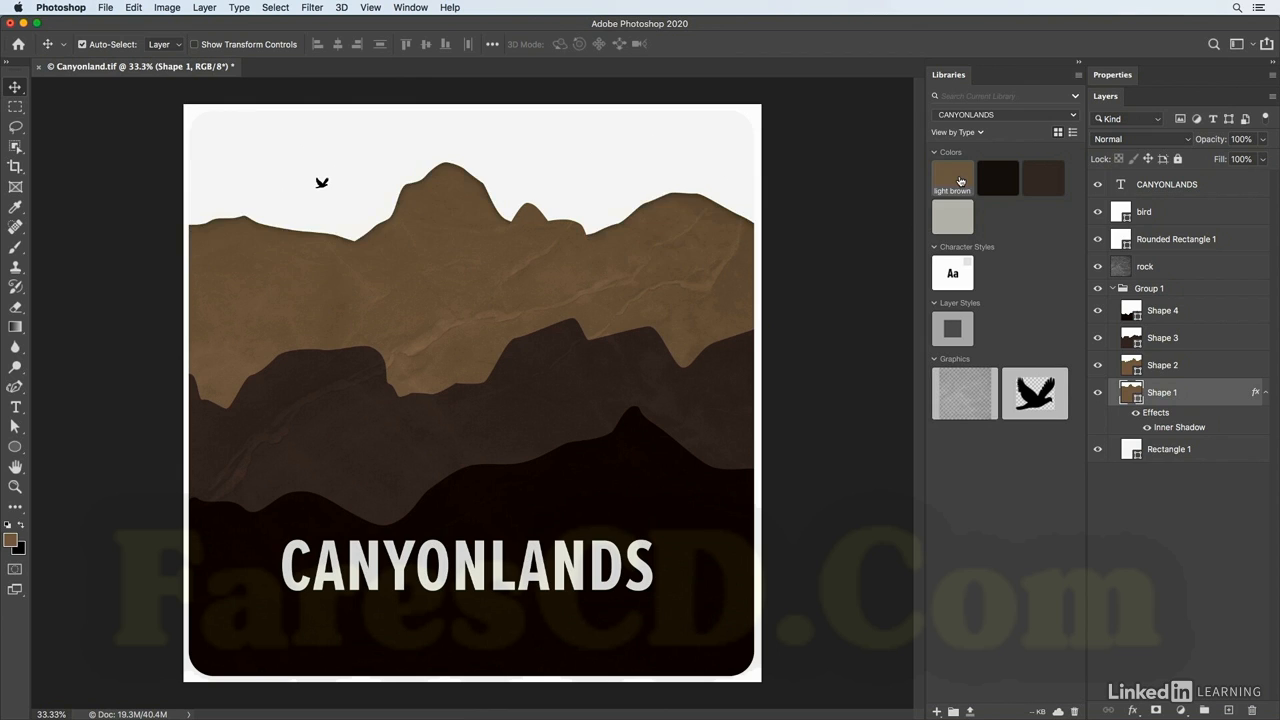
{"action": "key", "text": "super+z"}
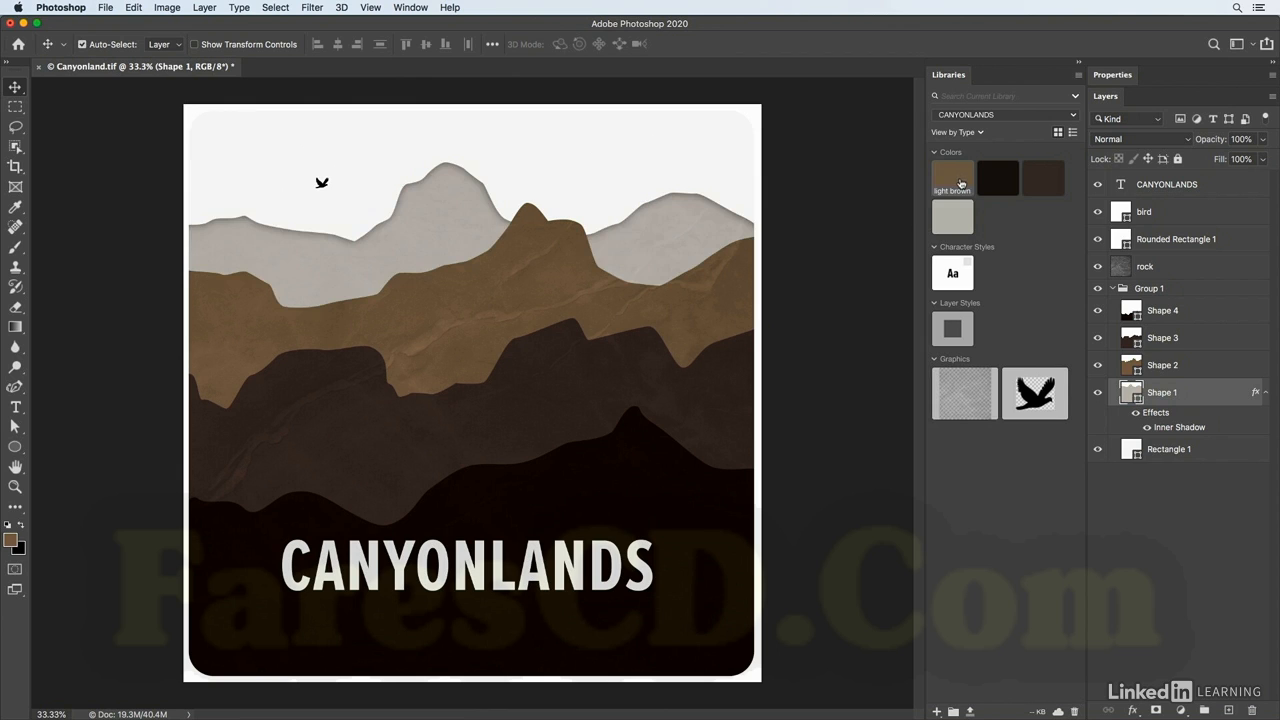
Select the rock layer and edit the light brown library color to a darker, more saturated brown
{"action": "left_click", "coordinate": [1117, 267]}
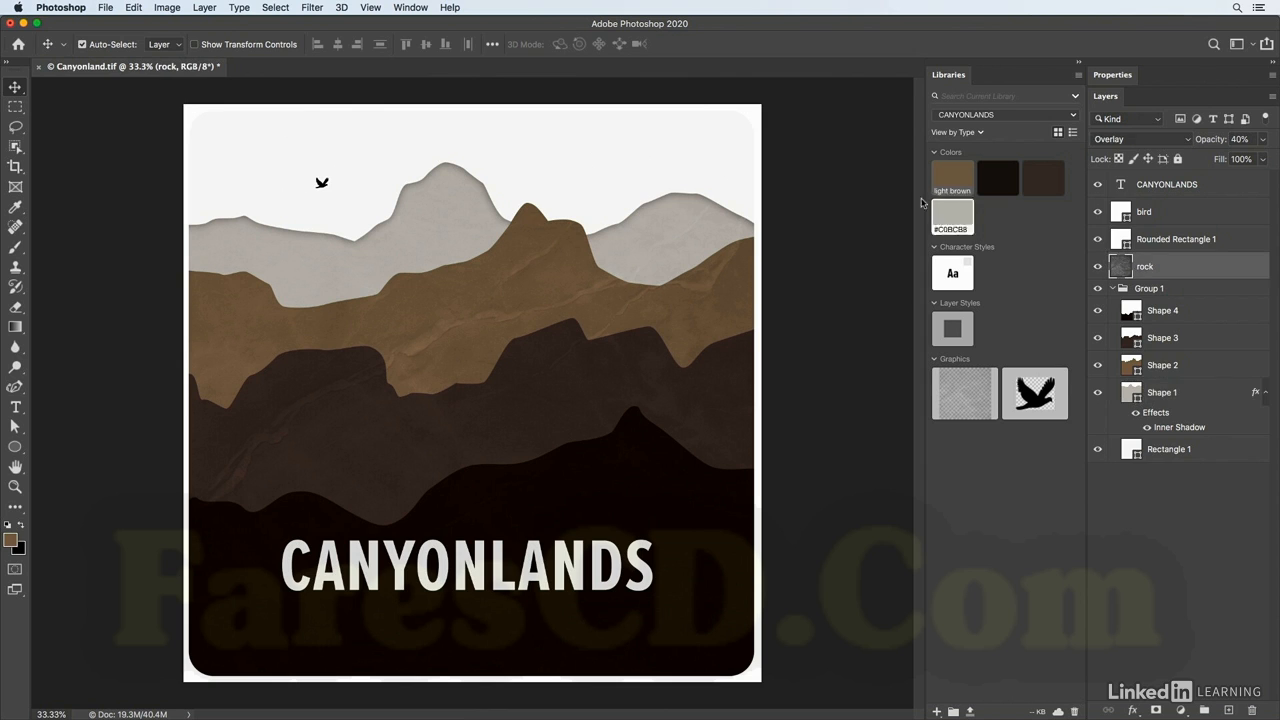
{"action": "double_click", "coordinate": [955, 174]}
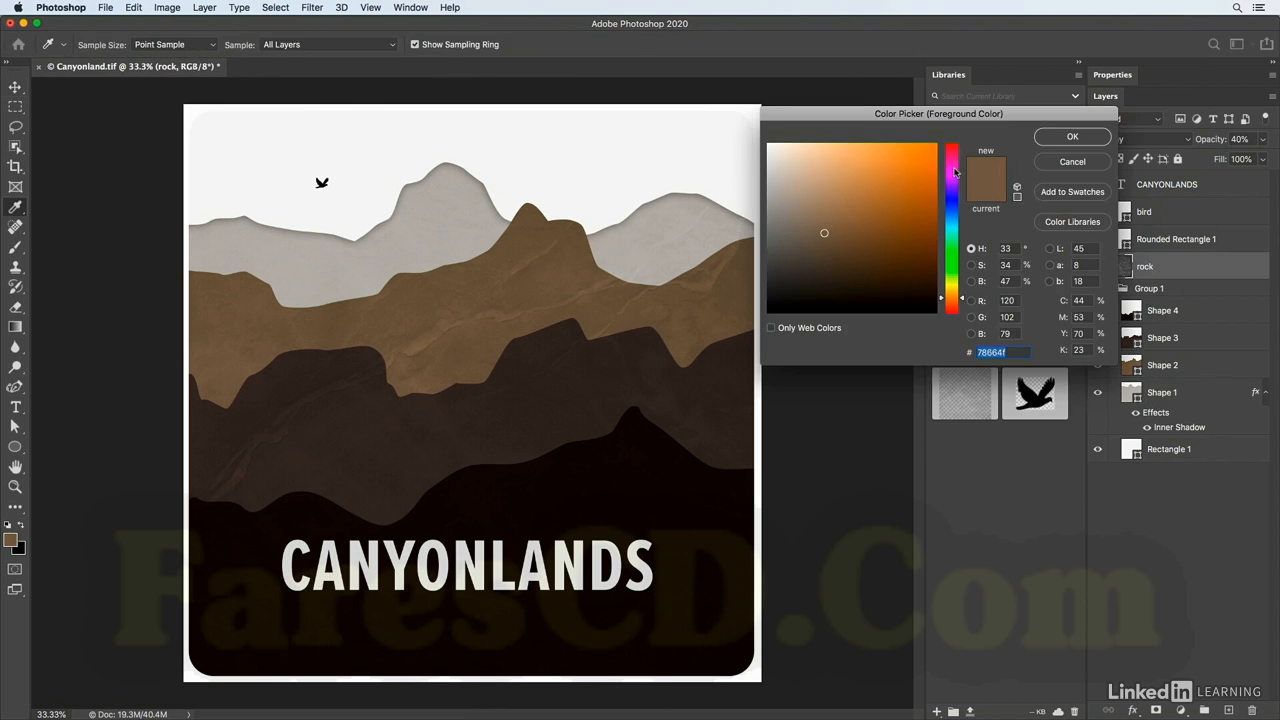
{"action": "left_click_drag", "start_coordinate": [825, 231], "coordinate": [846, 243]}
{"action": "left_click", "coordinate": [1072, 136]}
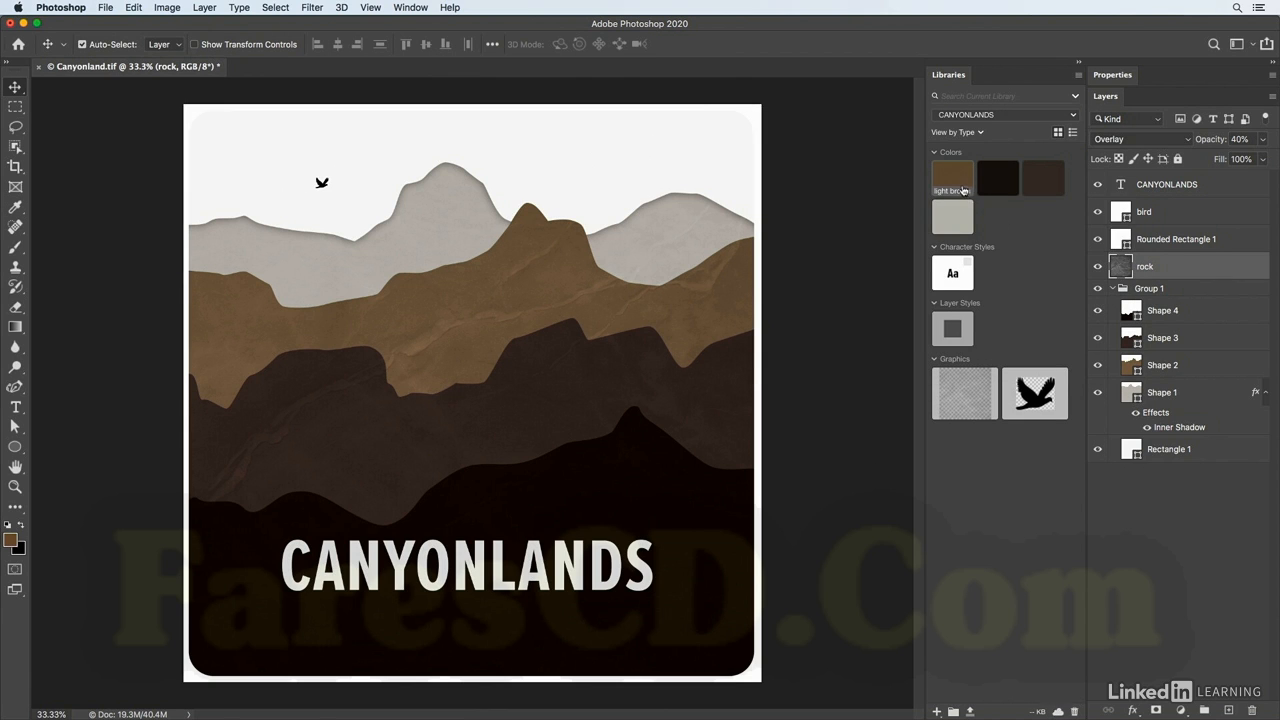
Recolor Shape 2 with orange #C07311 and replace that fill with the light brown library color
{"action": "double_click", "coordinate": [1135, 368]}
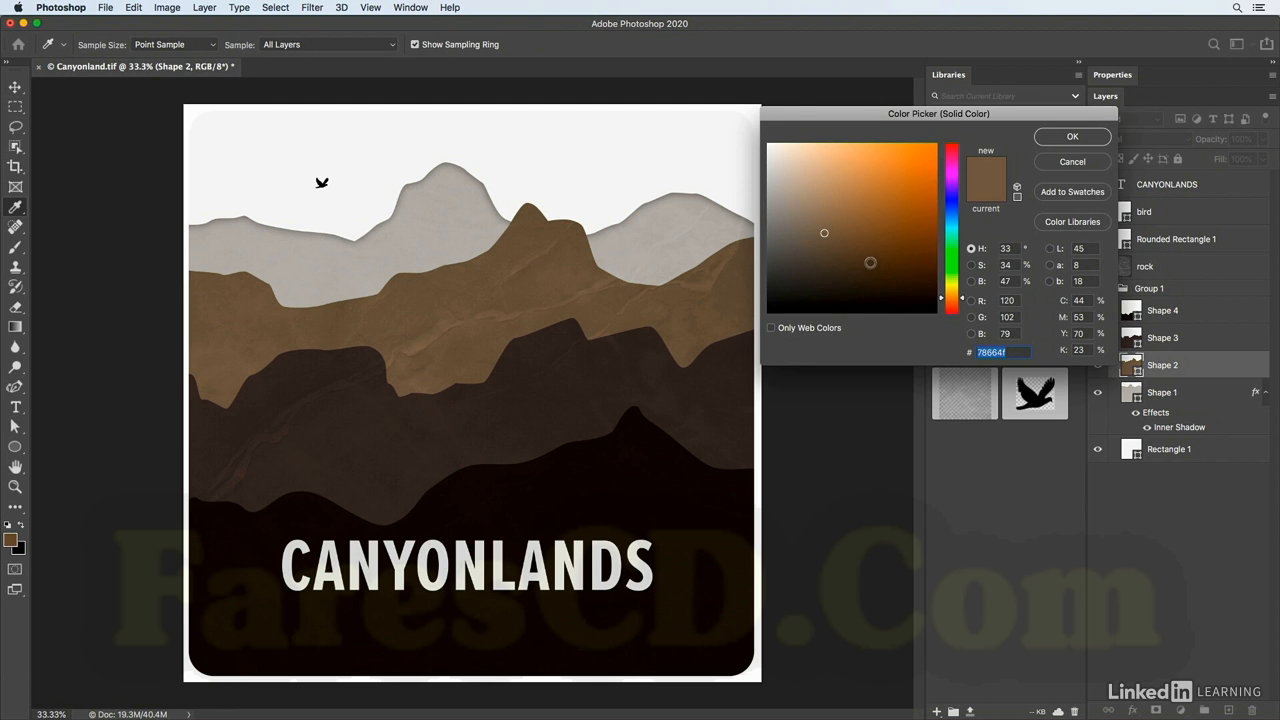
{"action": "left_click_drag", "start_coordinate": [870, 262], "coordinate": [922, 183]}
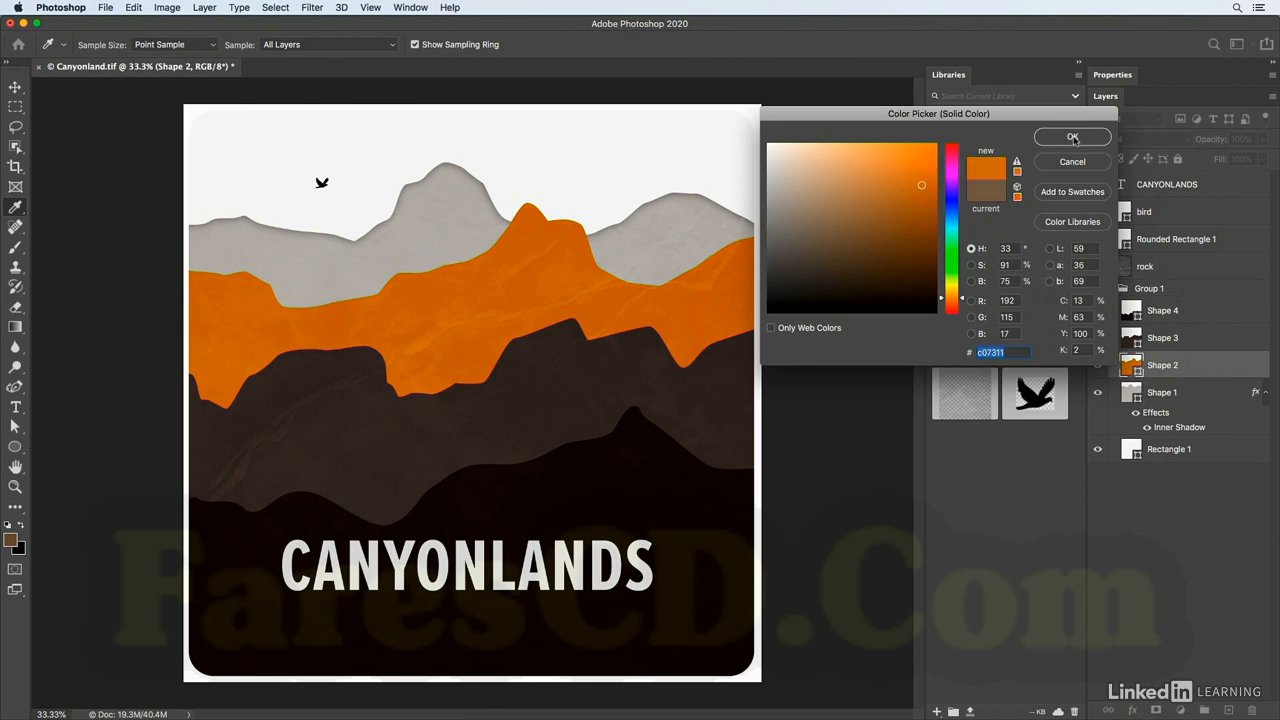
{"action": "left_click", "coordinate": [1072, 136]}
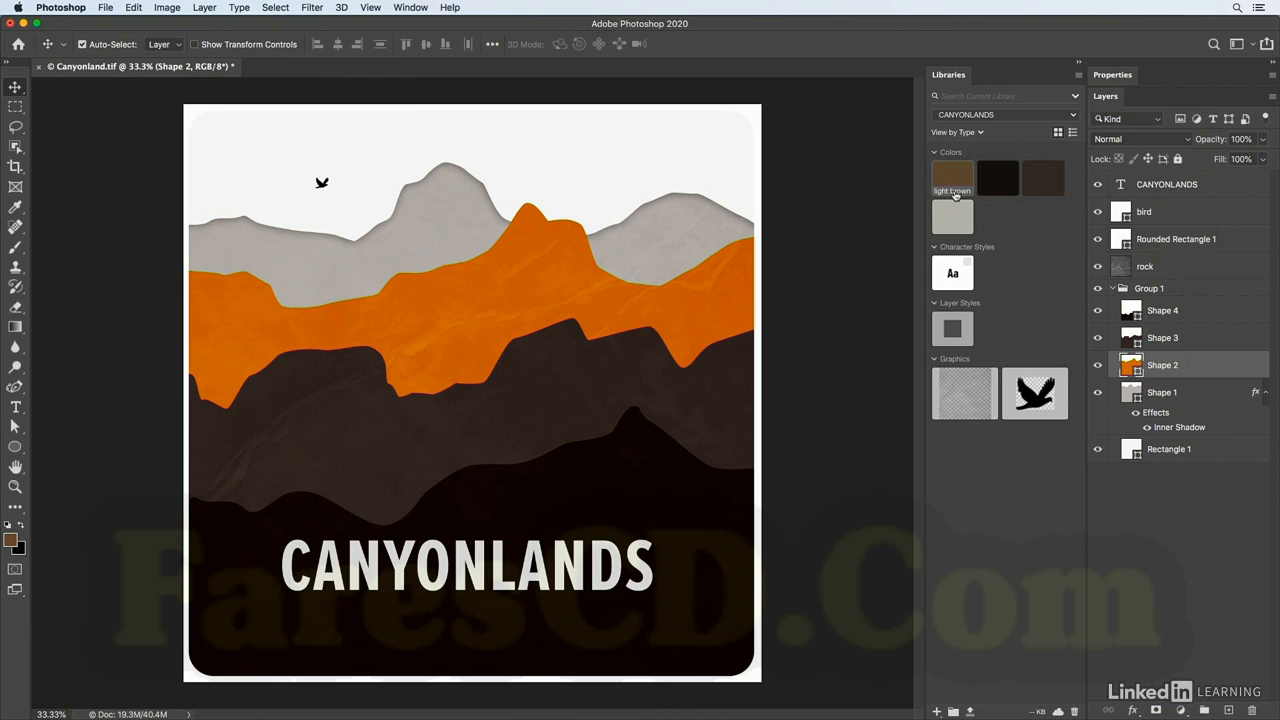
{"action": "left_click", "coordinate": [955, 195]}
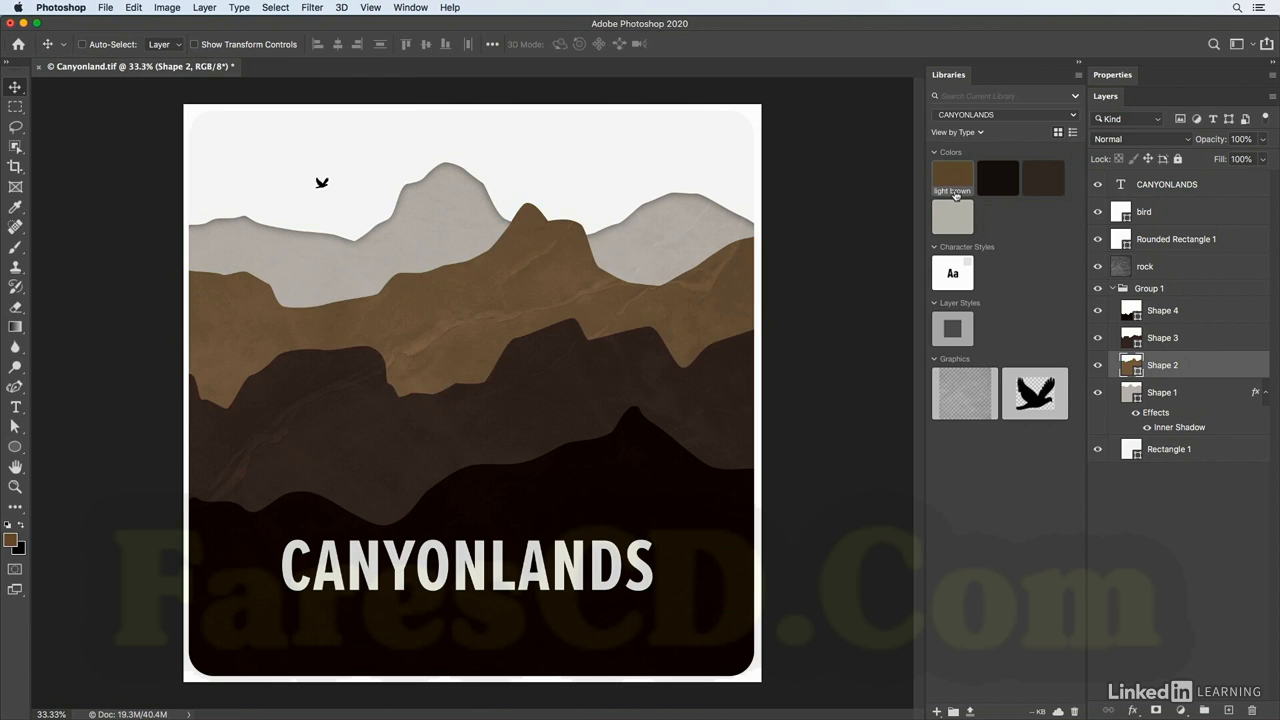